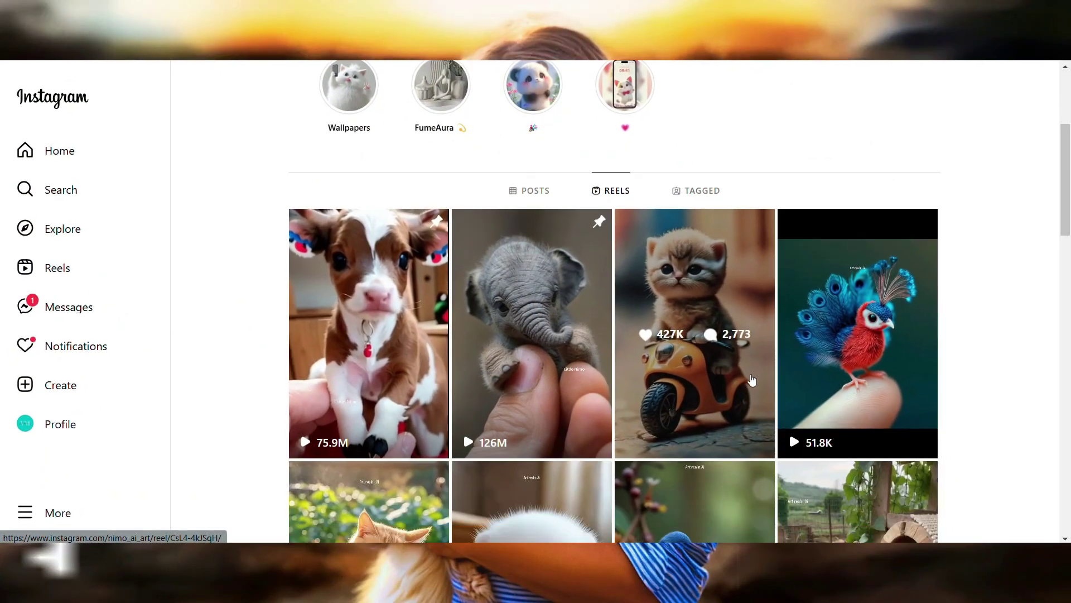
Copy the earlier request for 20 fingertip-animal image prompts and paste it, unsent, into ChatGPT's message box
scroll(751, 380, "down", 2)
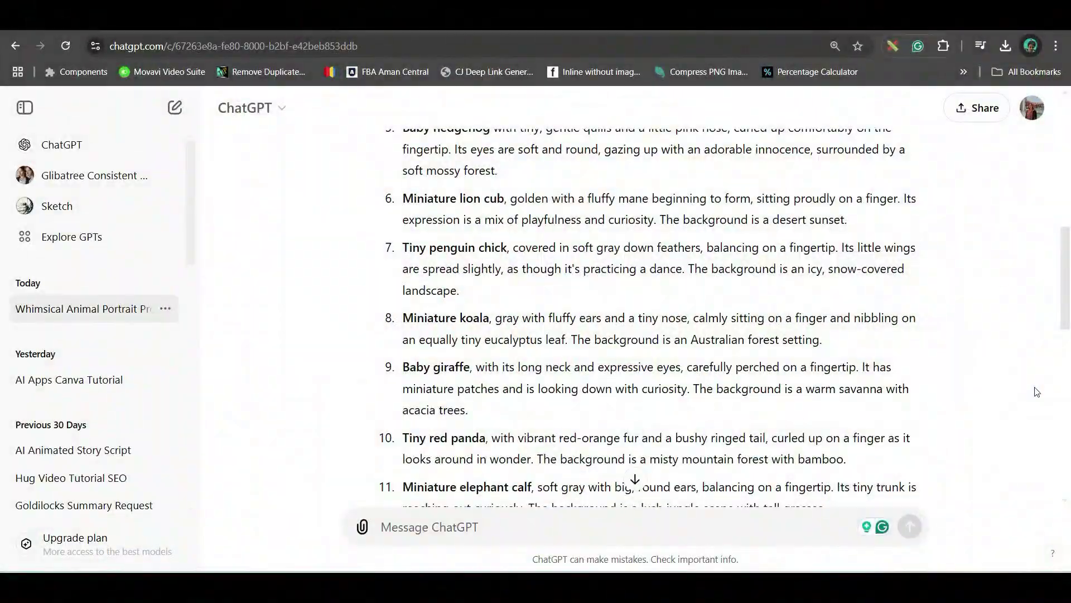
scroll(1035, 379, "up", 10)
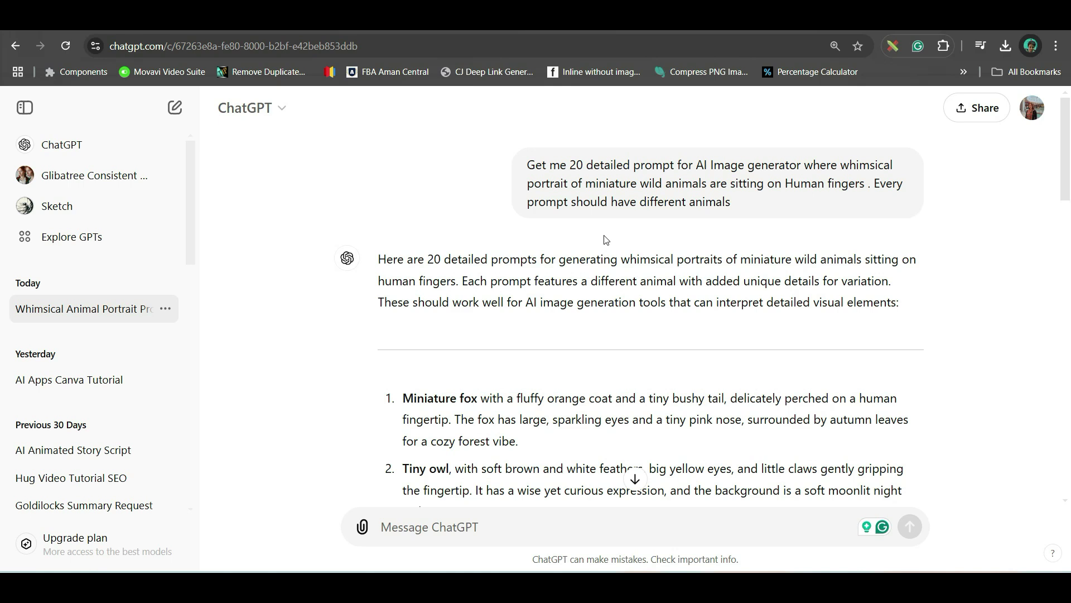
left_click_drag(530, 162, 743, 209)
key("ctrl+c")
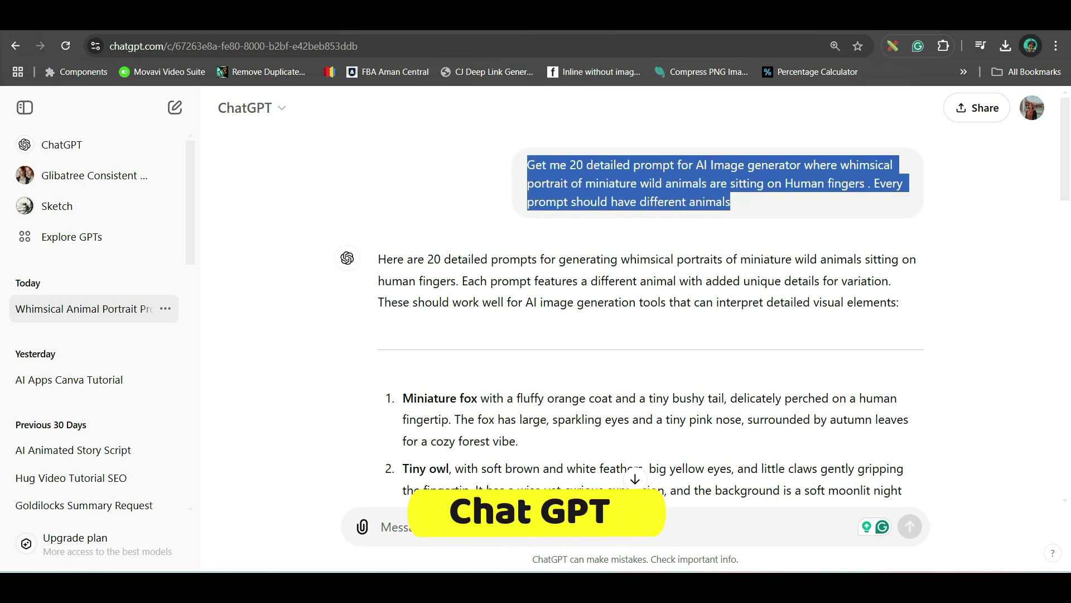
left_click(385, 526)
key("ctrl+v")
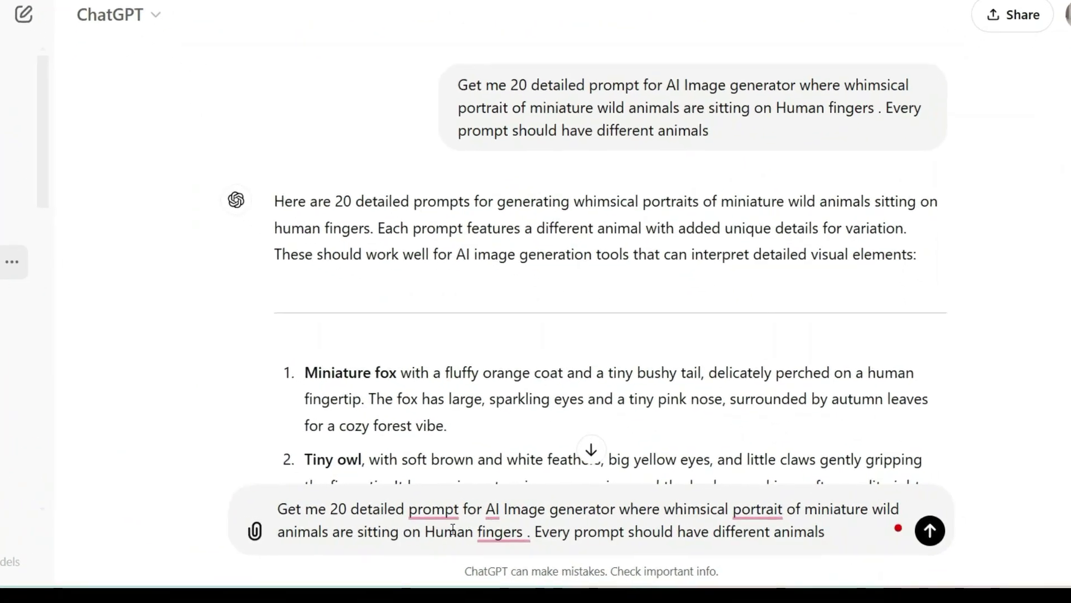
mouse_move(565, 520)
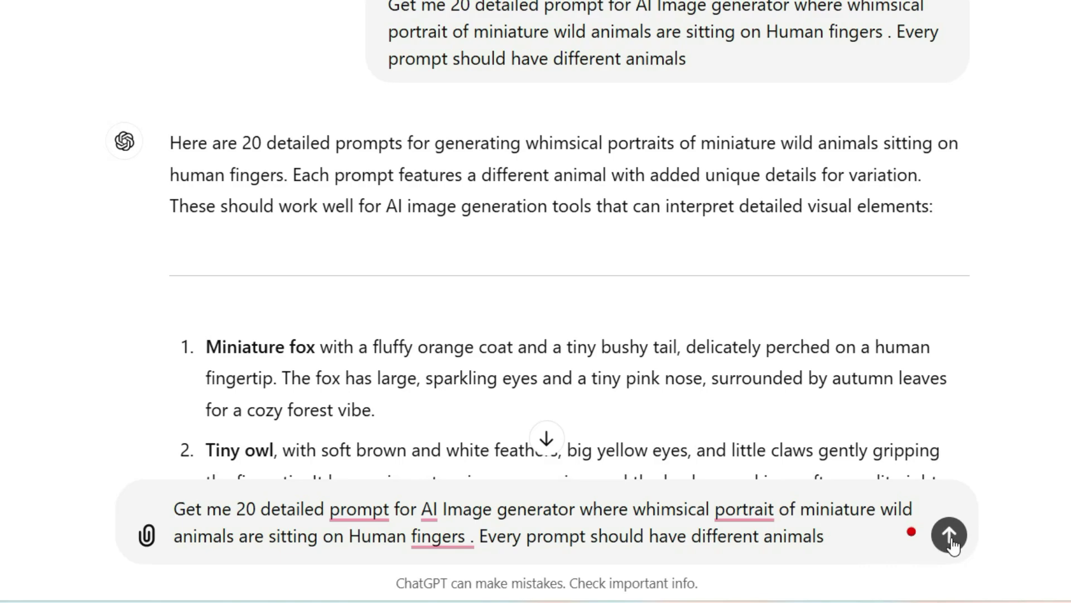
scroll(901, 373, "down", 15)
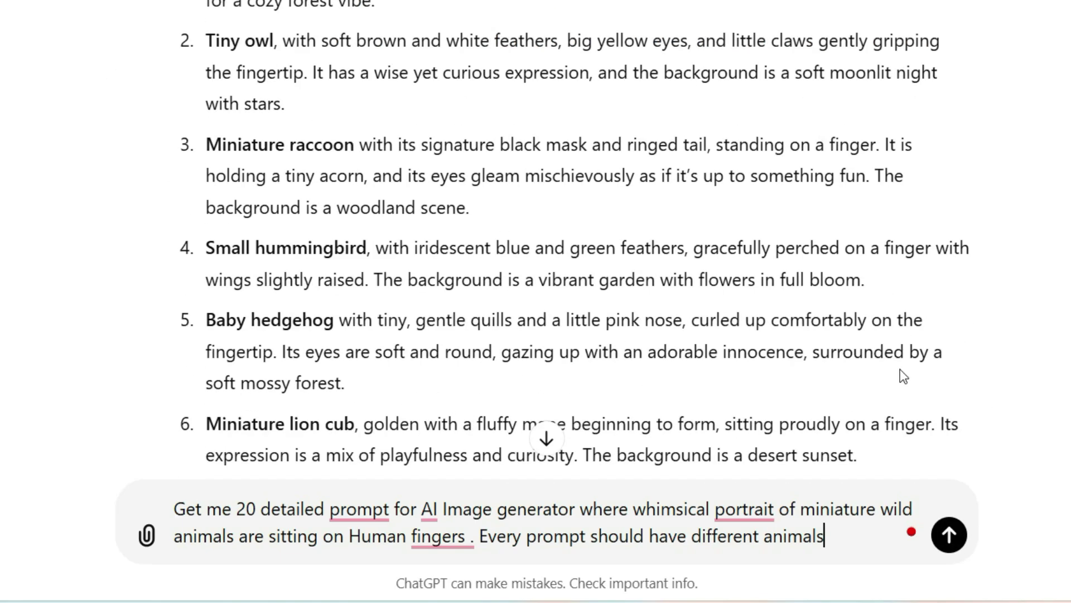
scroll(523, 230, "down", 5)
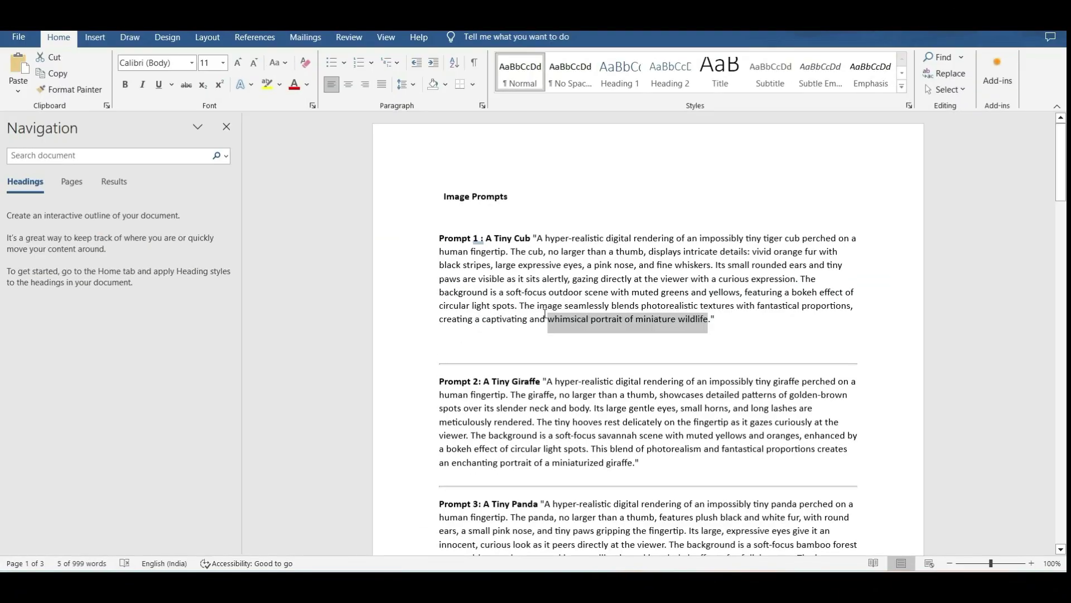
scroll(571, 272, "down", 12)
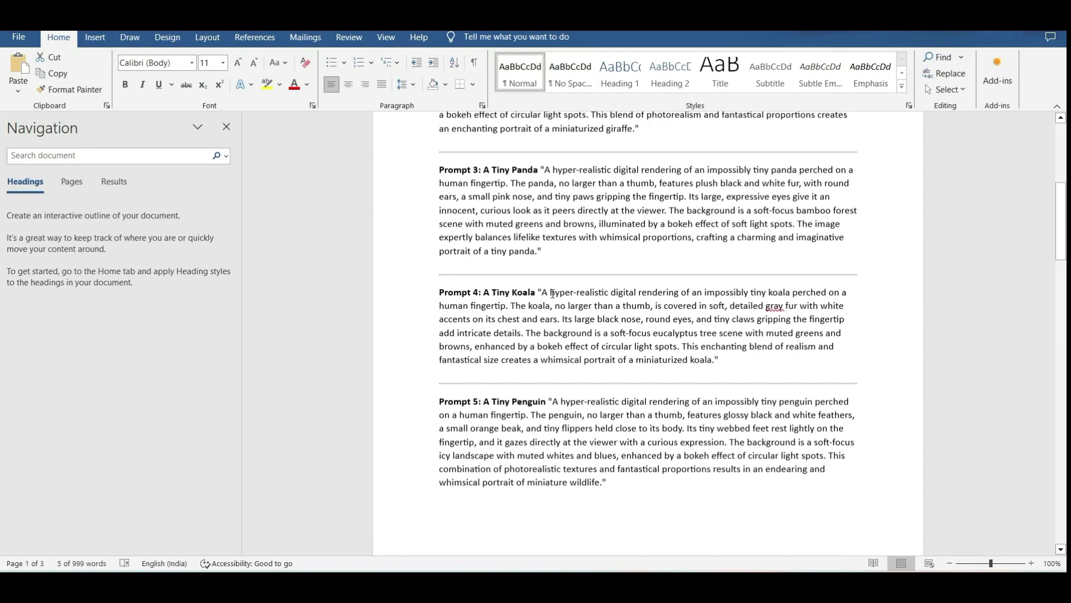
scroll(563, 299, "down", 3)
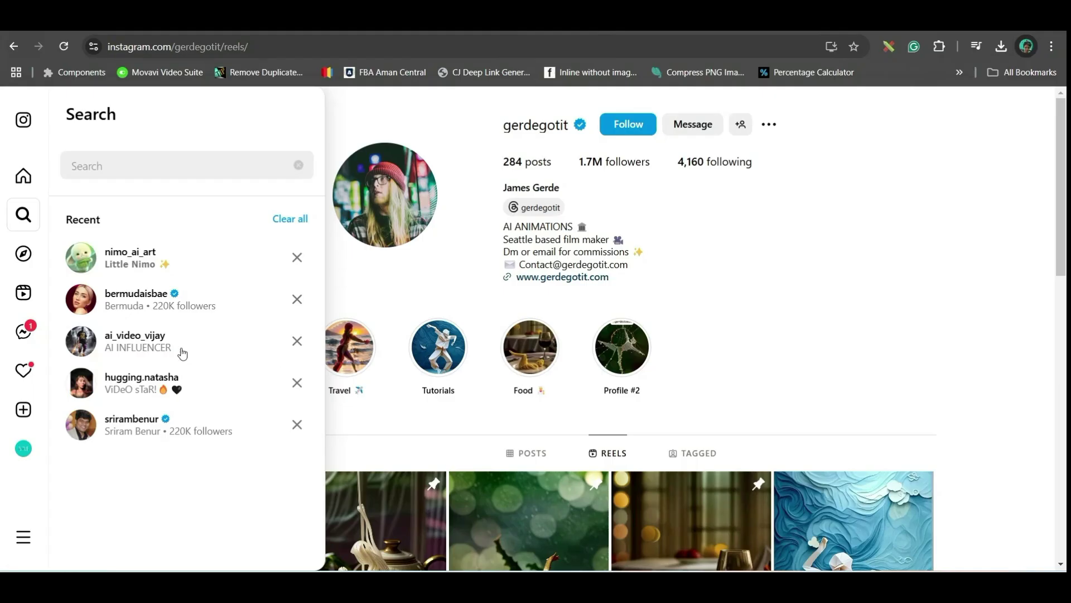
Open the recent animal art profile's Reels and play the baby-elephant-on-a-fingertip reel
left_click(116, 261)
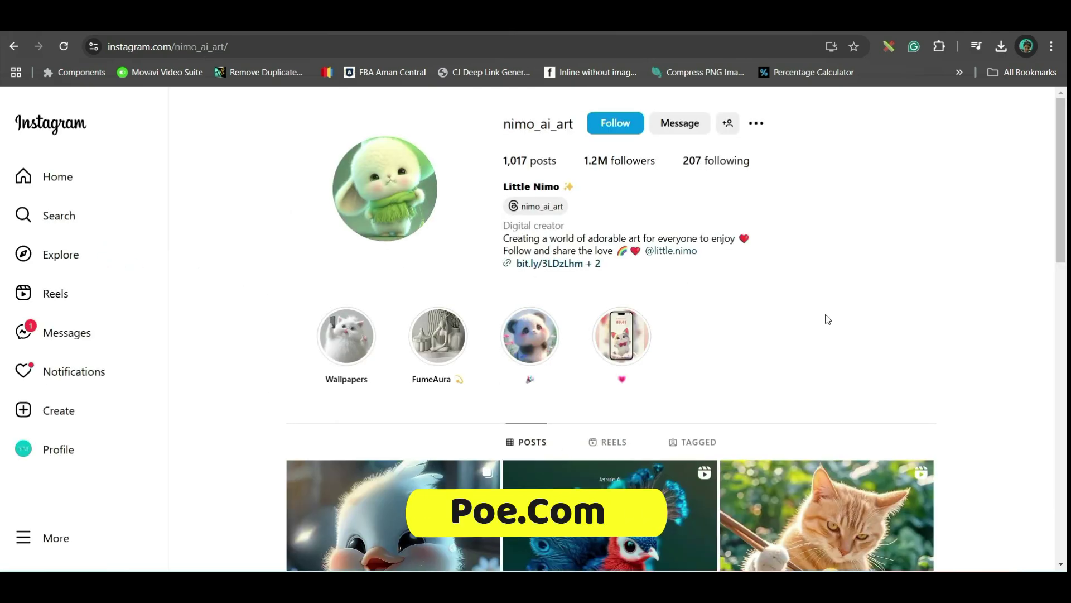
scroll(702, 299, "down", 4)
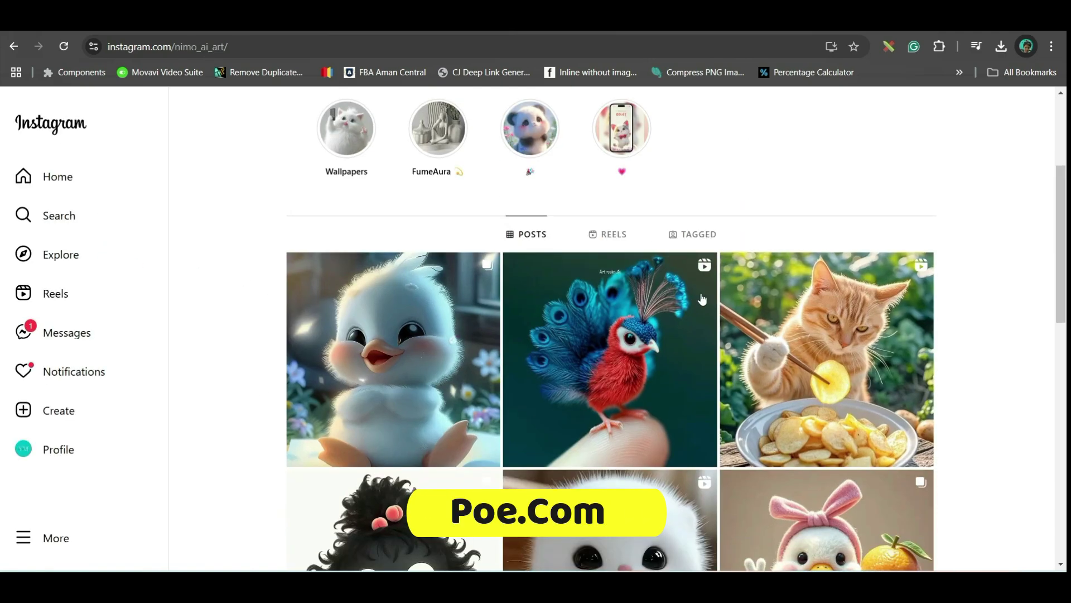
left_click(619, 239)
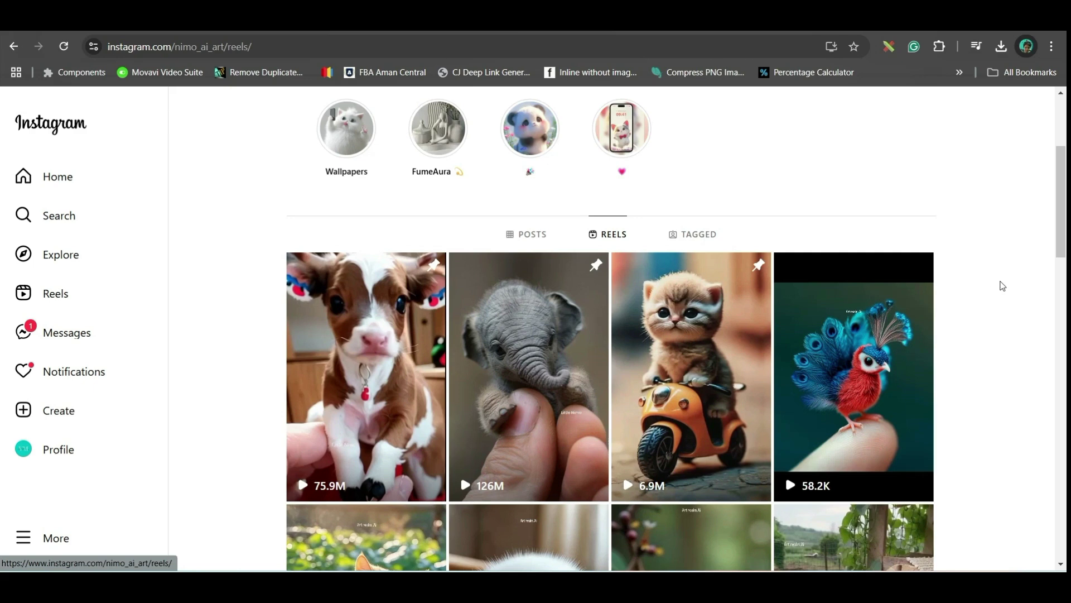
scroll(563, 333, "down", 1)
left_click(539, 294)
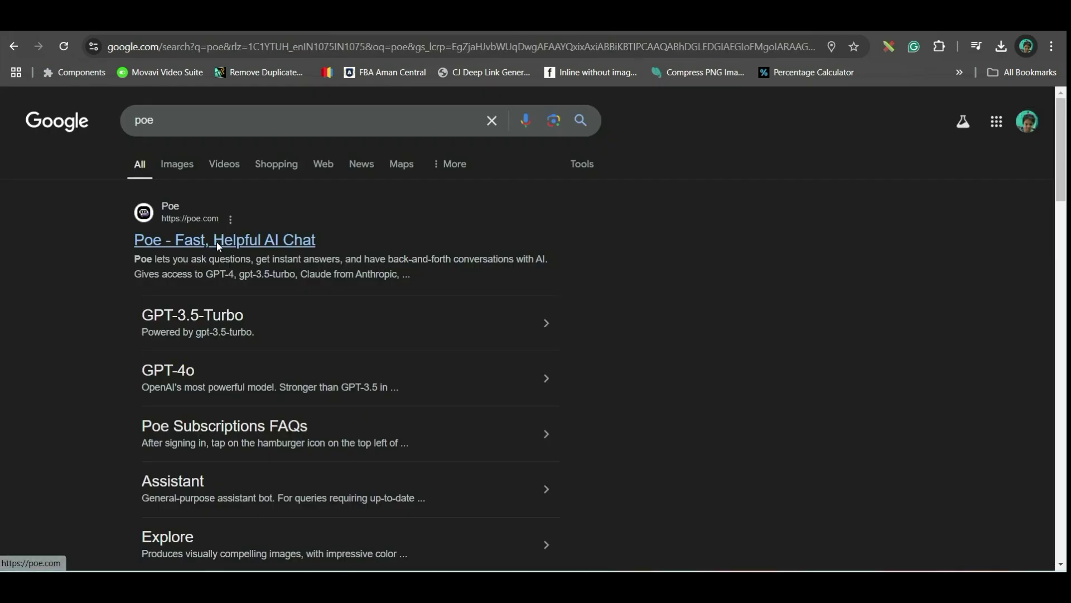
On poe.com, send the Assistant the elephant screenshot with a request for a detailed image prompt
left_click(218, 244)
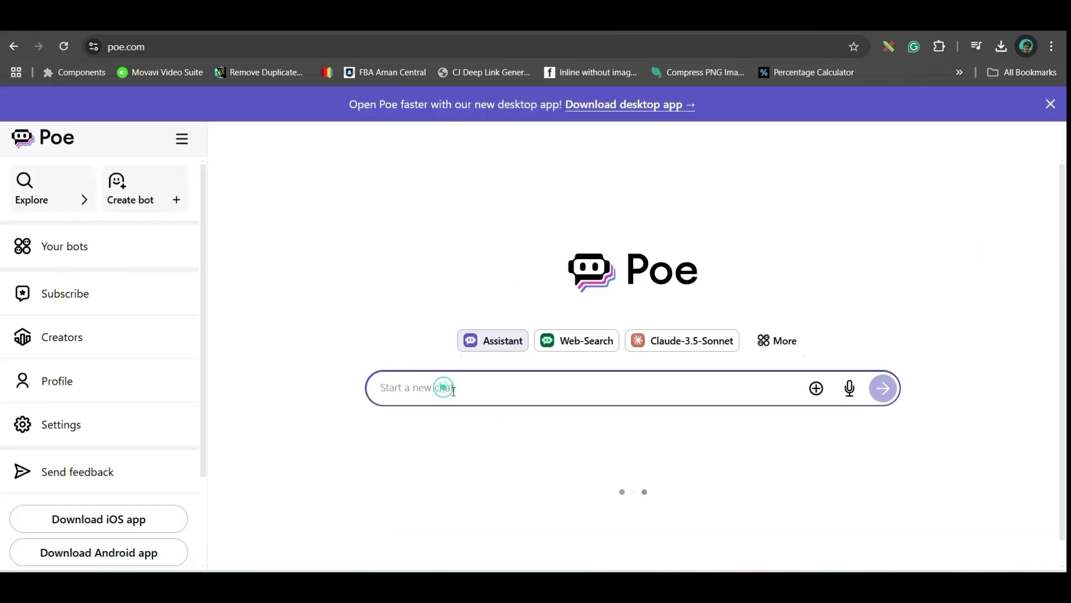
left_click(454, 391)
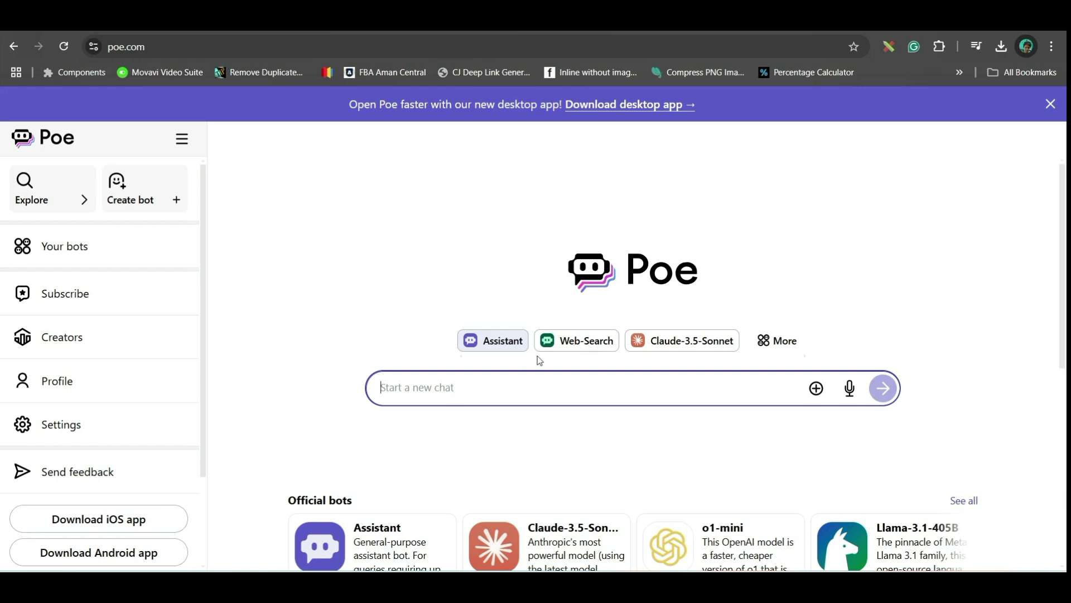
left_click(815, 389)
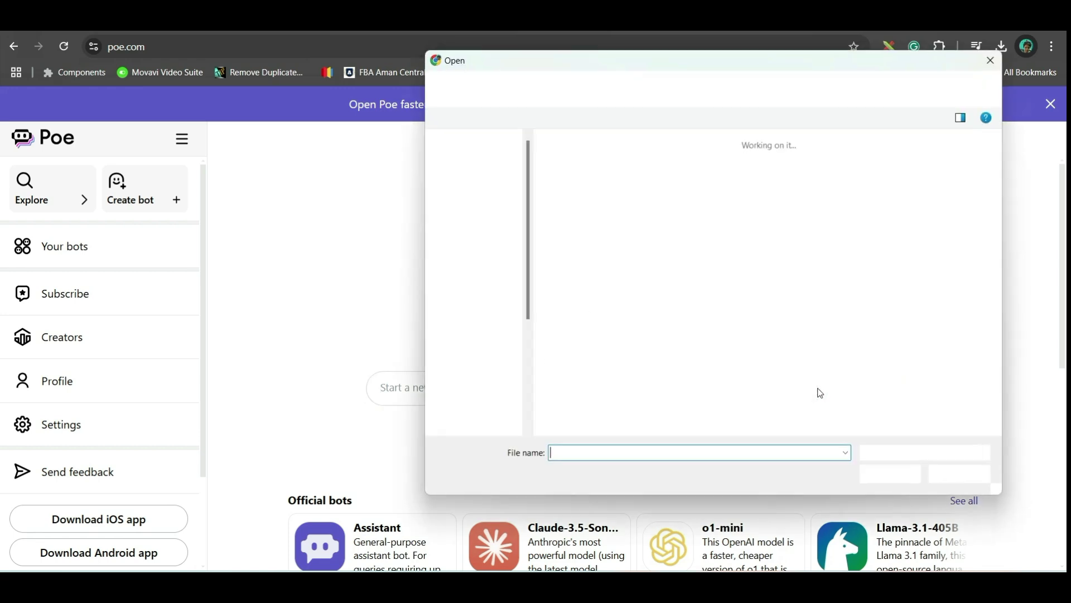
left_click(610, 229)
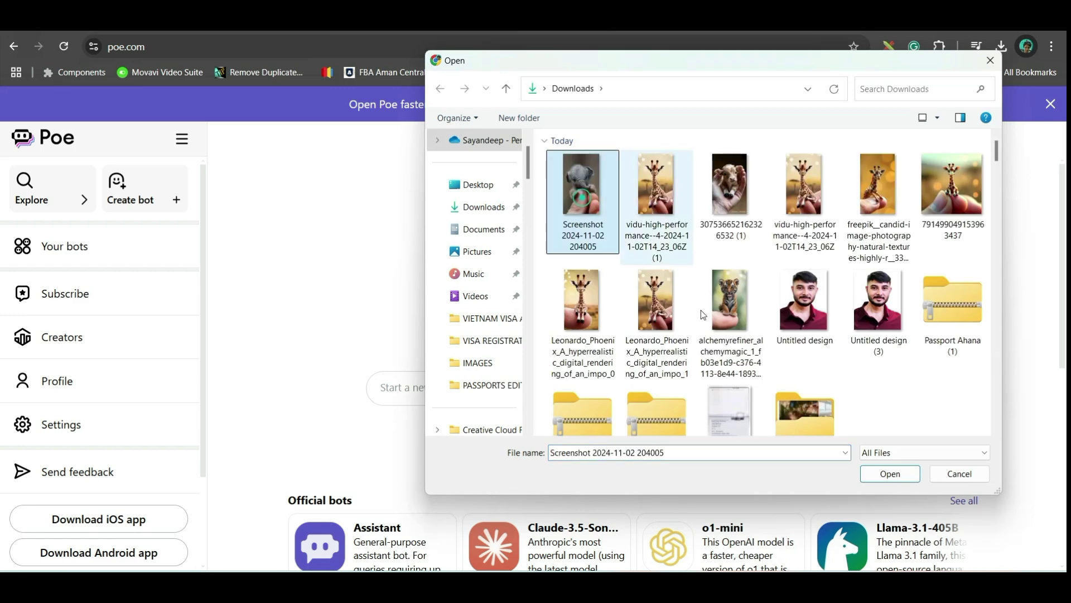
left_click(892, 475)
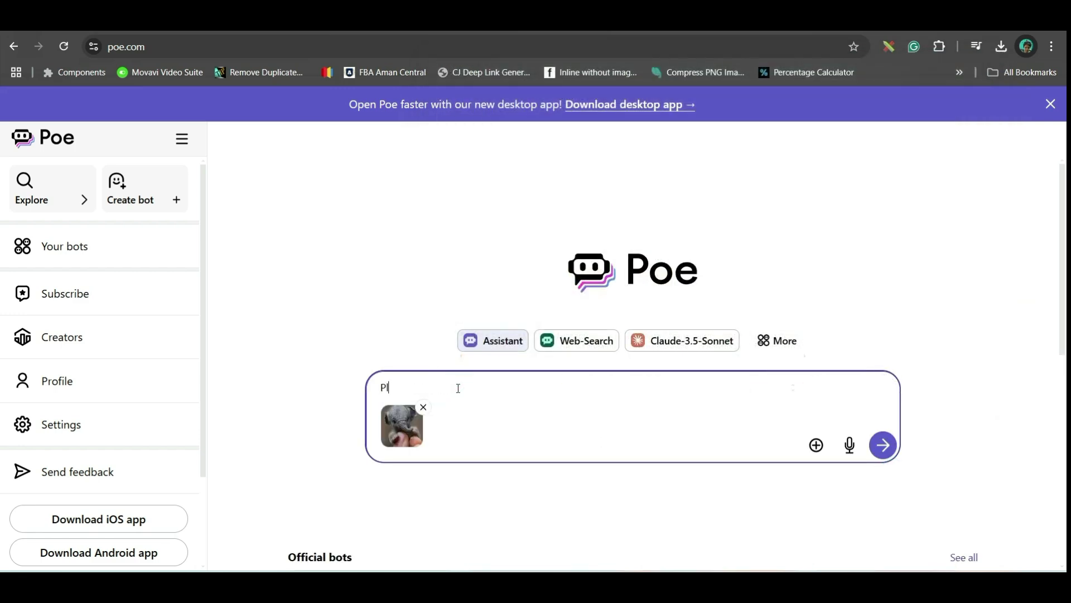
left_click(883, 446)
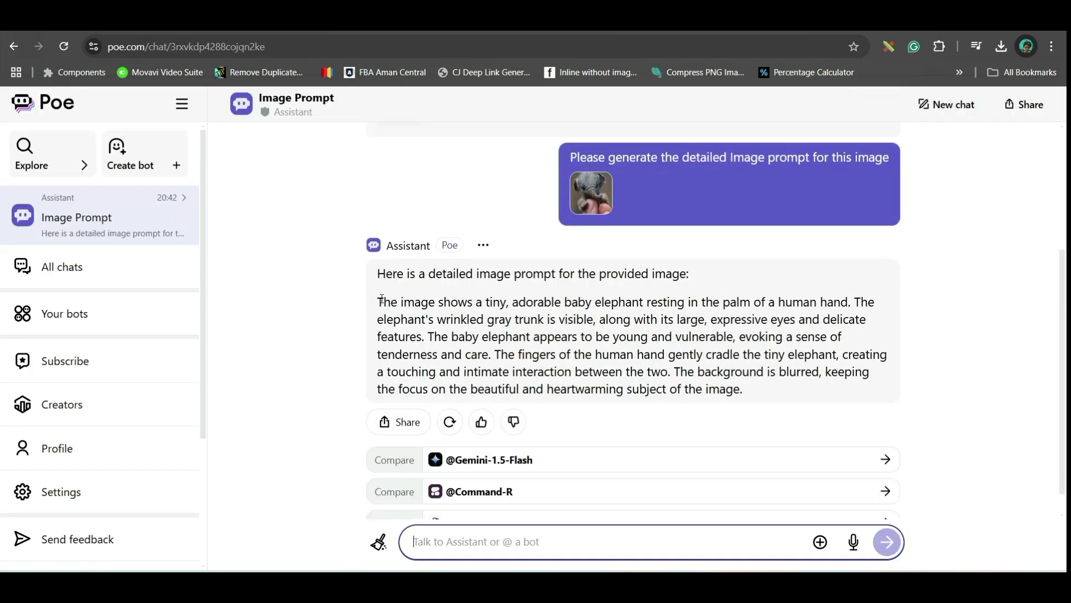
Copy Poe's baby elephant description into Word as a new paragraph after the wolf-pup prompt
left_click_drag(379, 302, 753, 399)
key("ctrl+c")
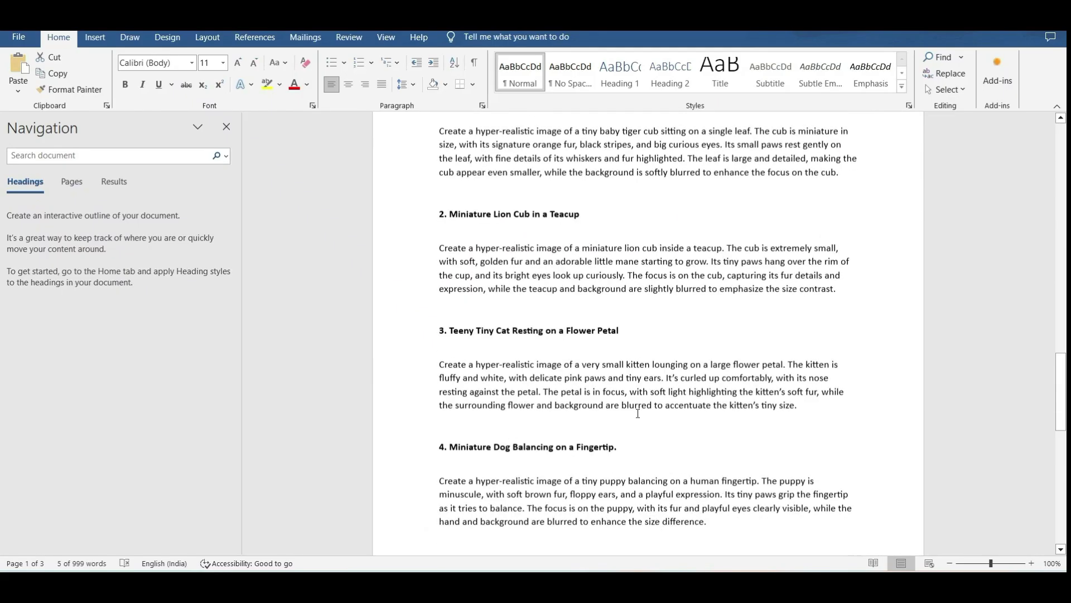
scroll(560, 260, "down", 15)
scroll(509, 281, "up", 3)
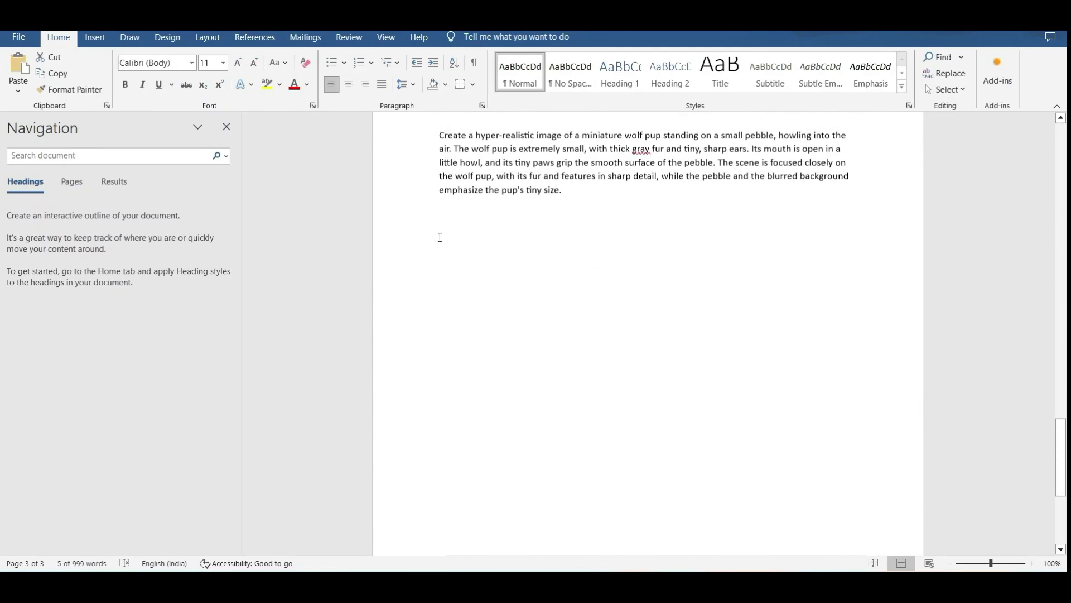
key("Return")
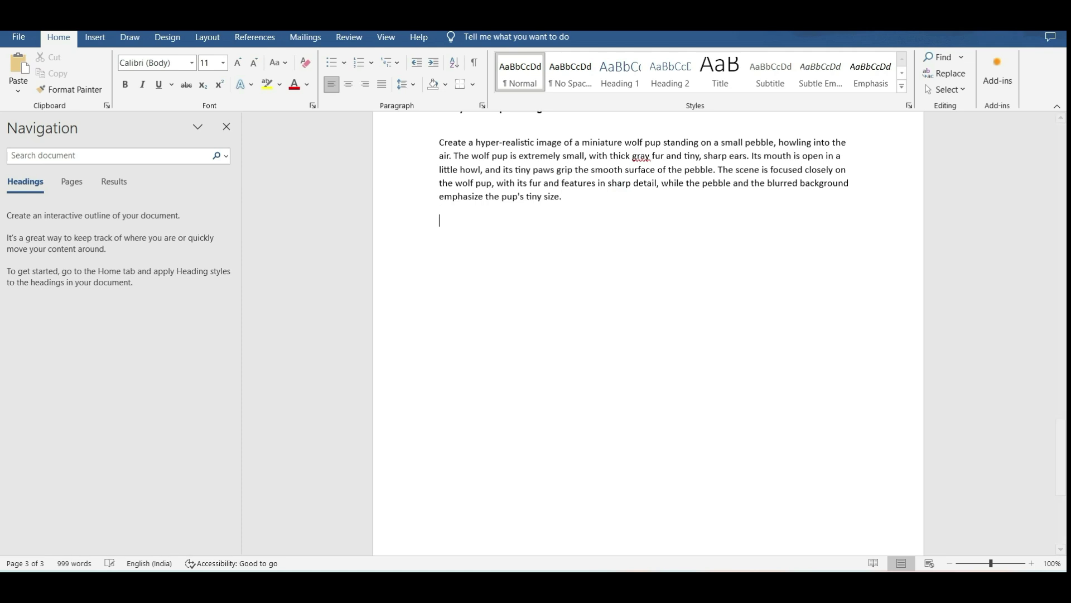
key("ctrl+v")
key("alt+Tab")
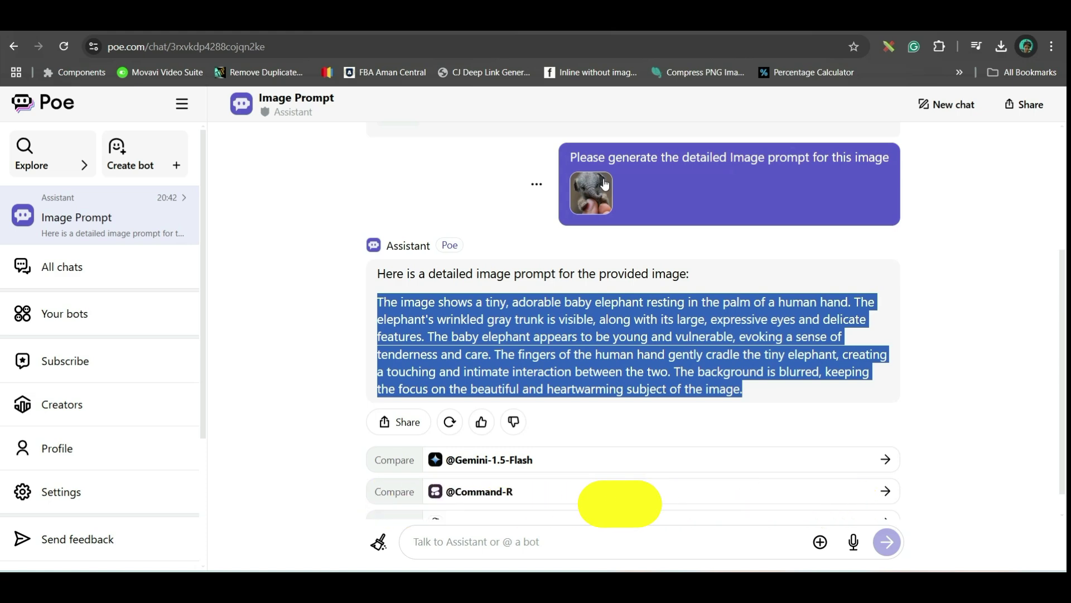
left_click(799, 34)
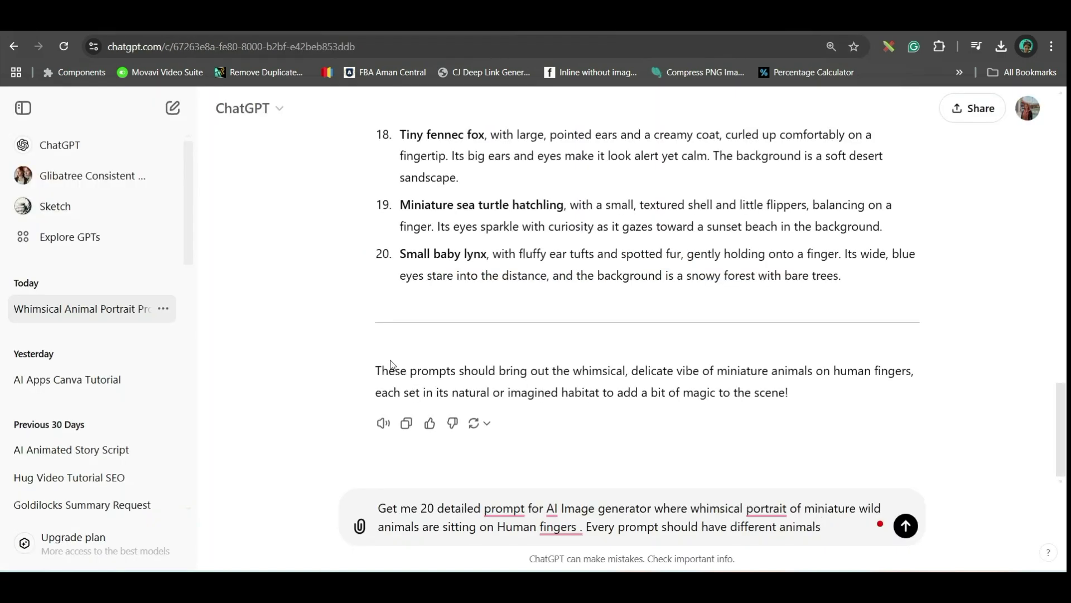
Replace the request text from '20 detailed' onward with '5 different versions' and send it
left_click_drag(385, 508, 496, 512)
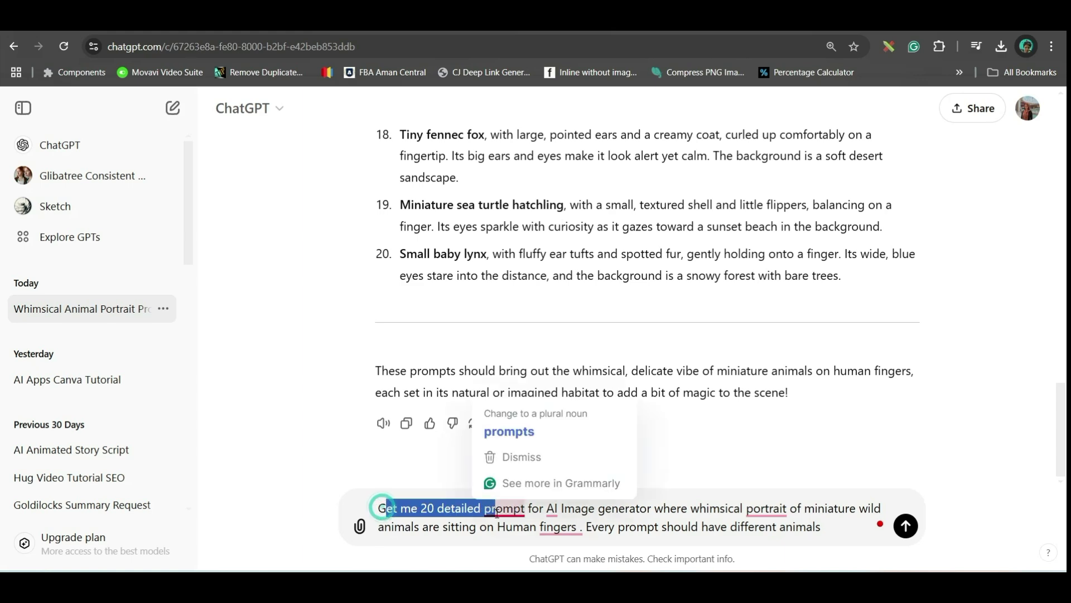
left_click(474, 508)
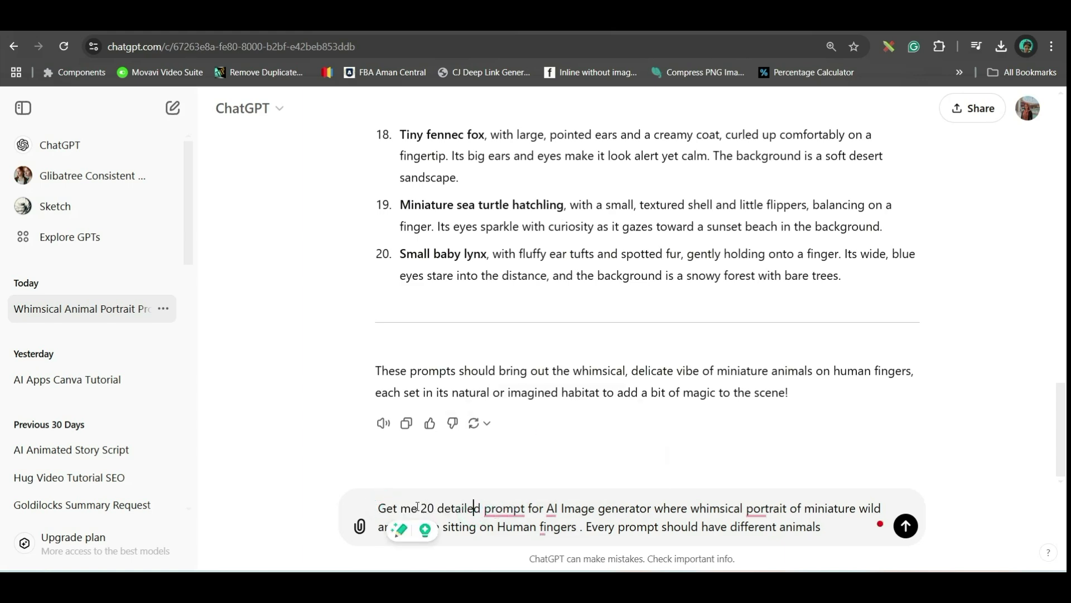
left_click_drag(419, 508, 878, 567)
type("5 different versions of this prompt with 5 different animal")
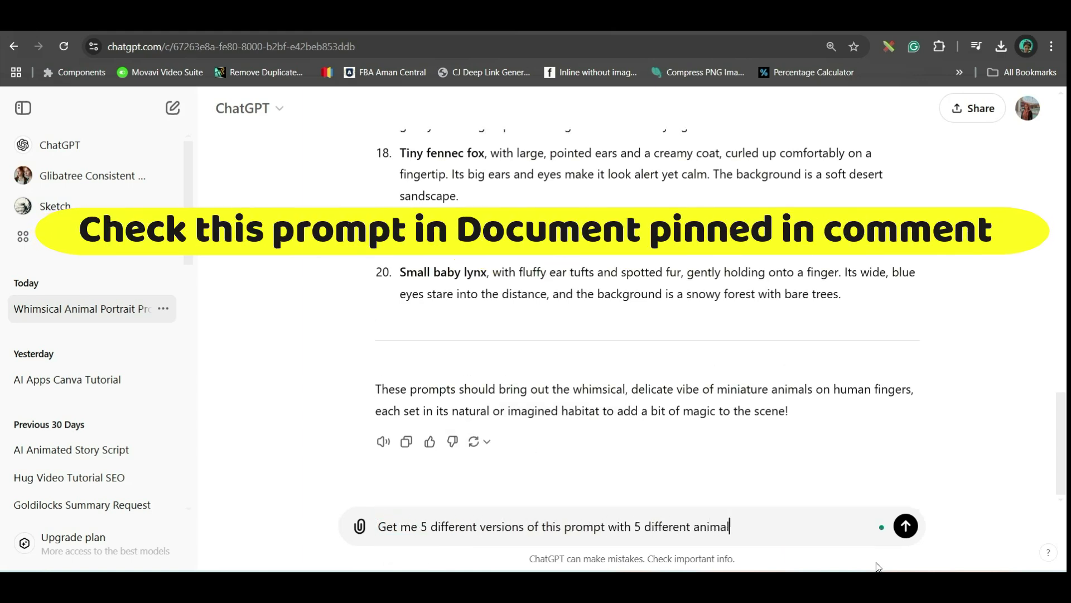
key("Return")
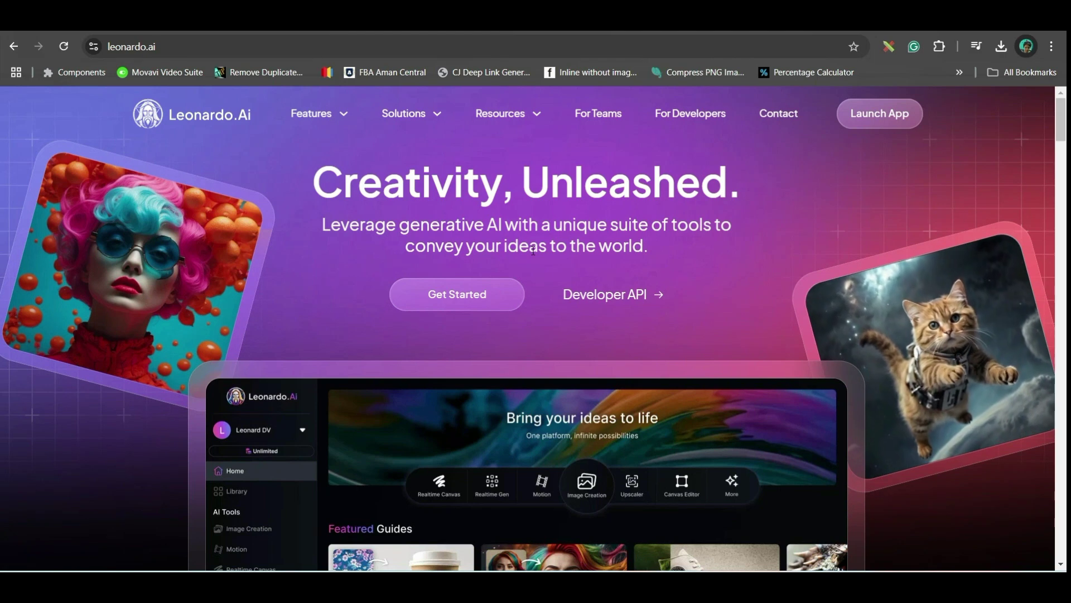
Open Leonardo.Ai Image Creation and replace the giraffe prompt with the tiny panda-on-a-fingertip prompt from Word
left_click(848, 123)
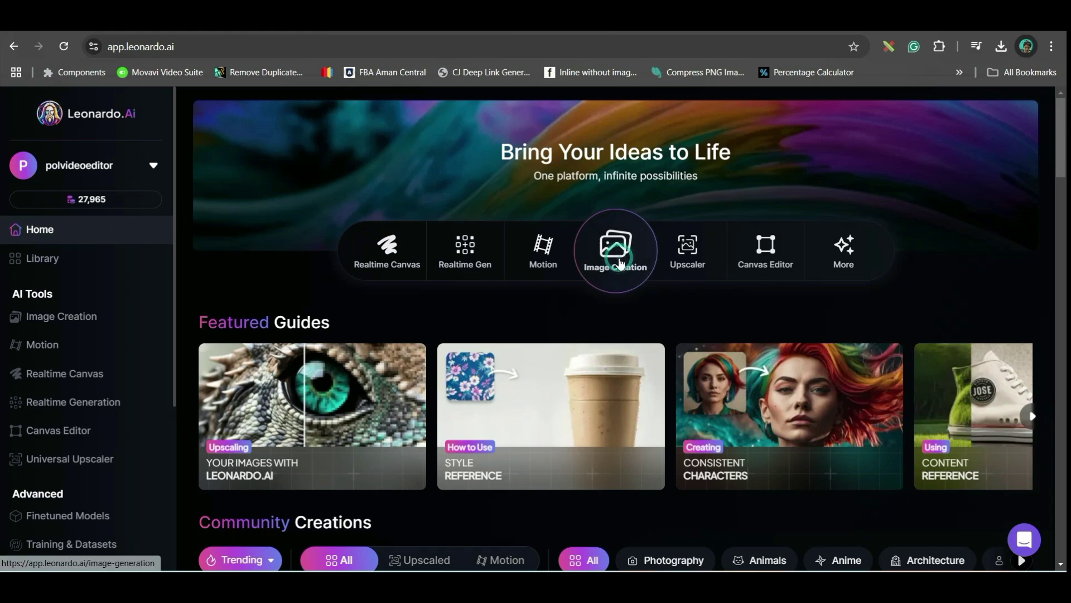
left_click(616, 286)
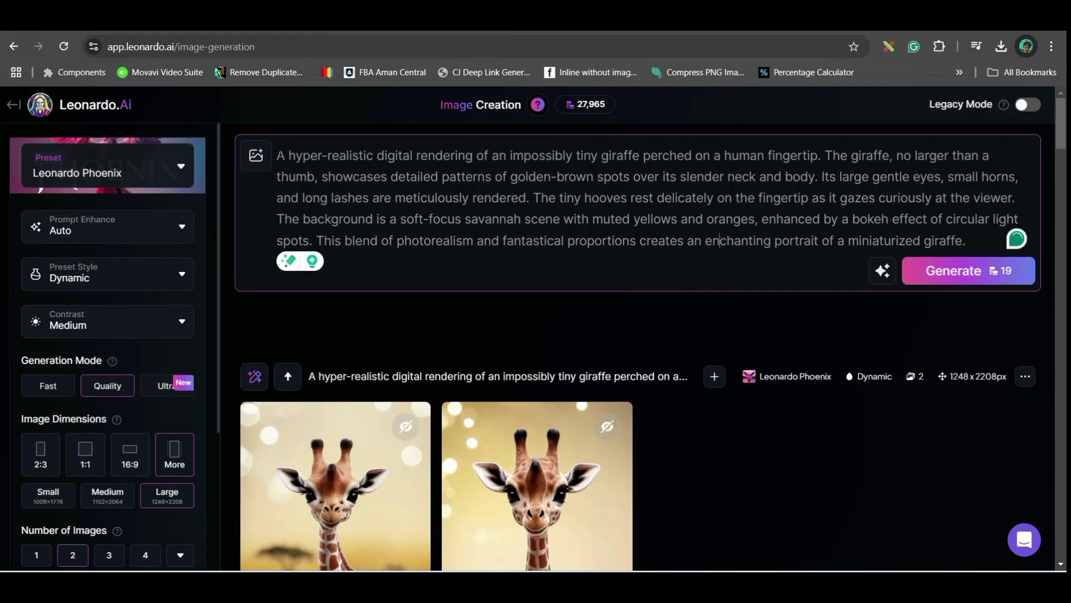
left_click_drag(277, 155, 963, 240)
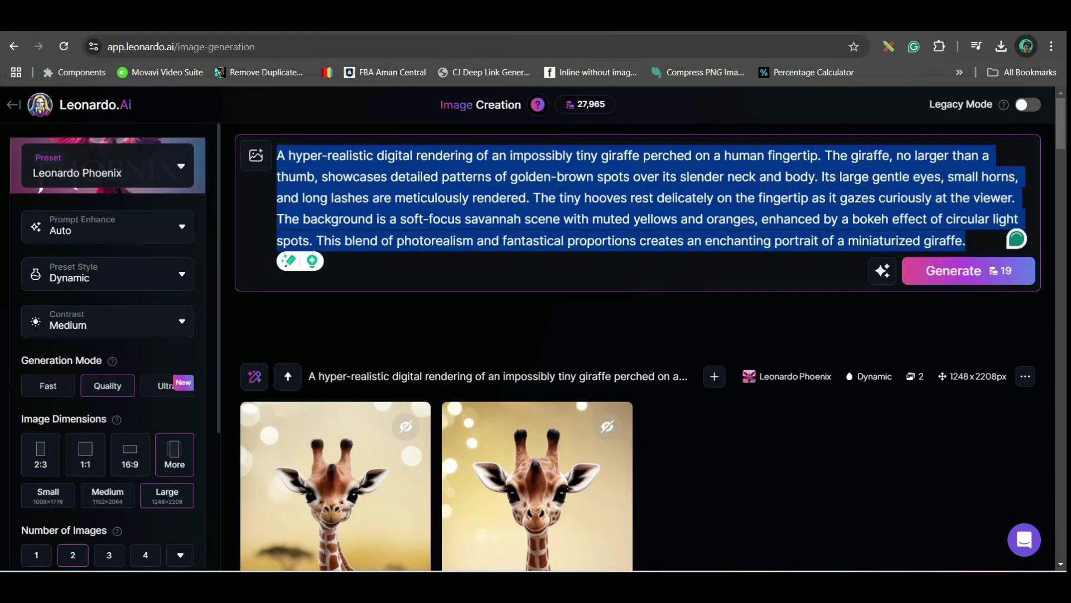
key("ctrl+c")
key("alt+Tab")
scroll(521, 346, "up", 8)
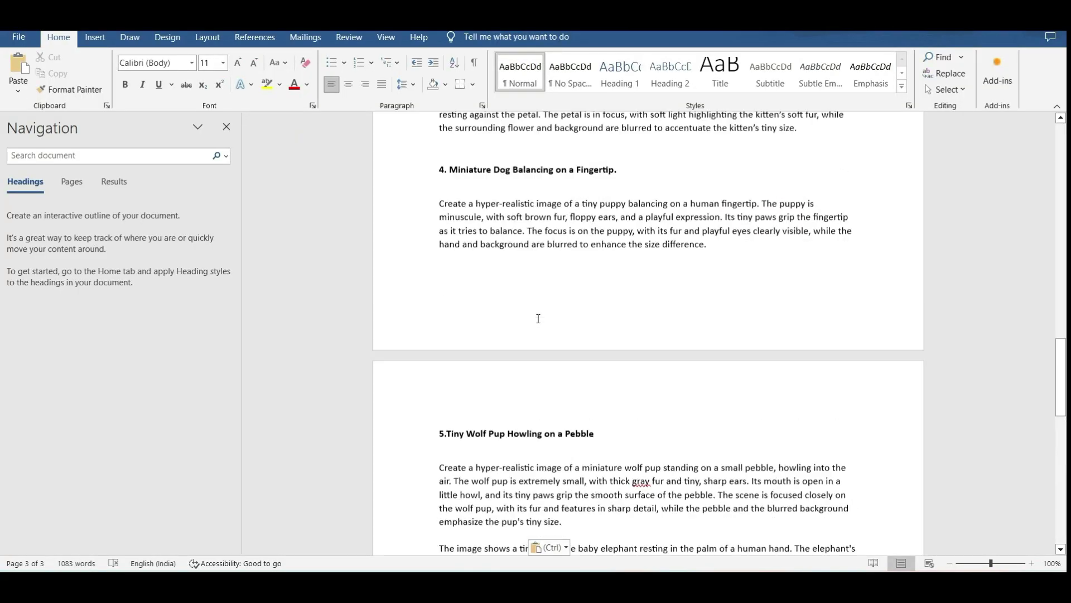
scroll(539, 319, "up", 6)
key("alt+Tab")
key("ctrl+v")
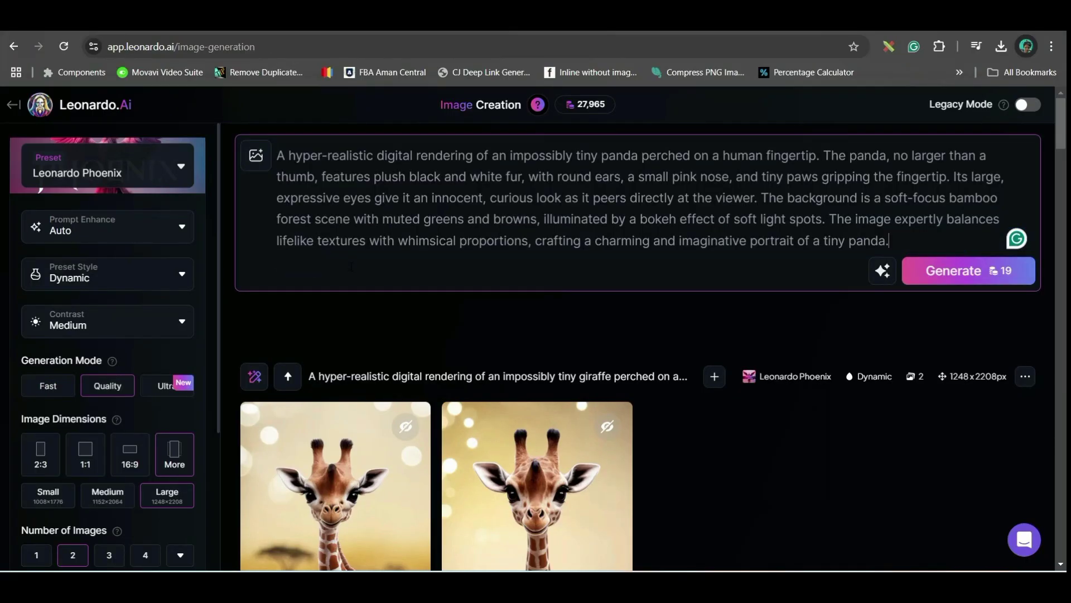
left_click(105, 164)
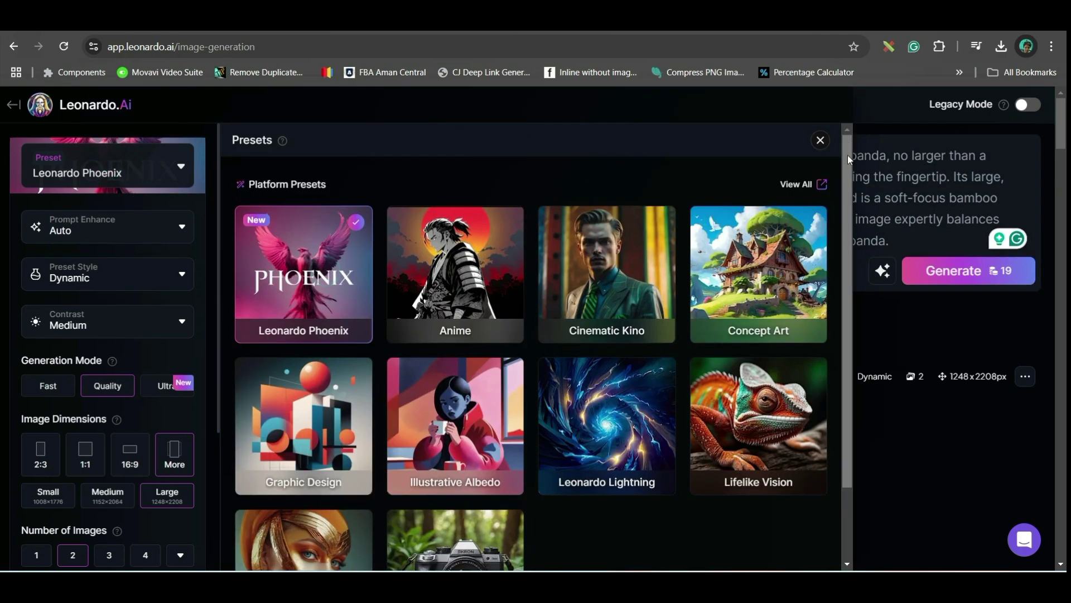
Leave the preset unchanged and set Generation Mode to Ultra
left_click(829, 141)
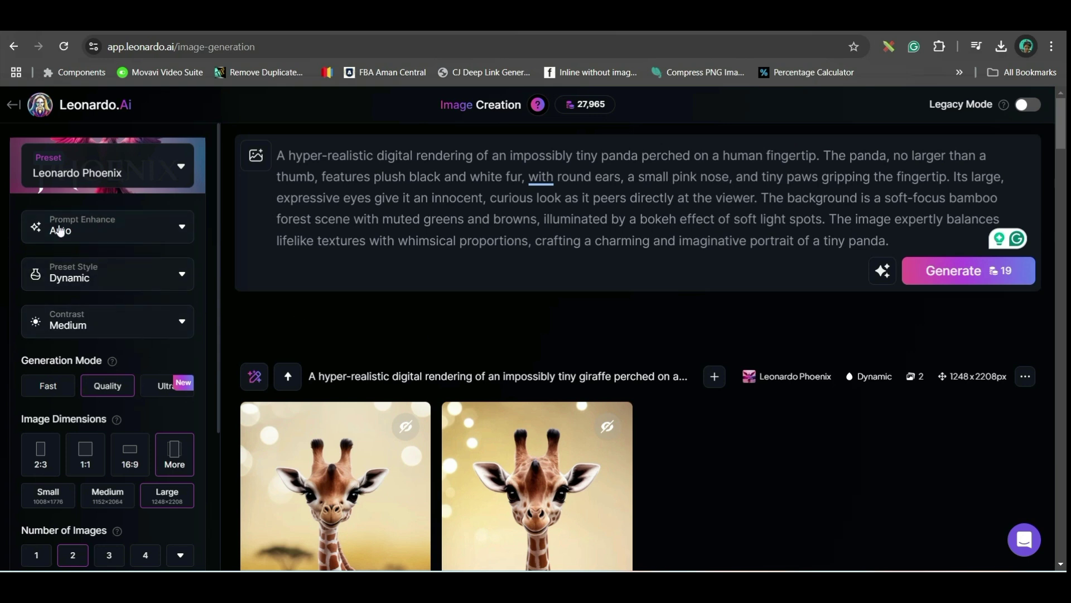
scroll(162, 312, "down", 1)
left_click(163, 316)
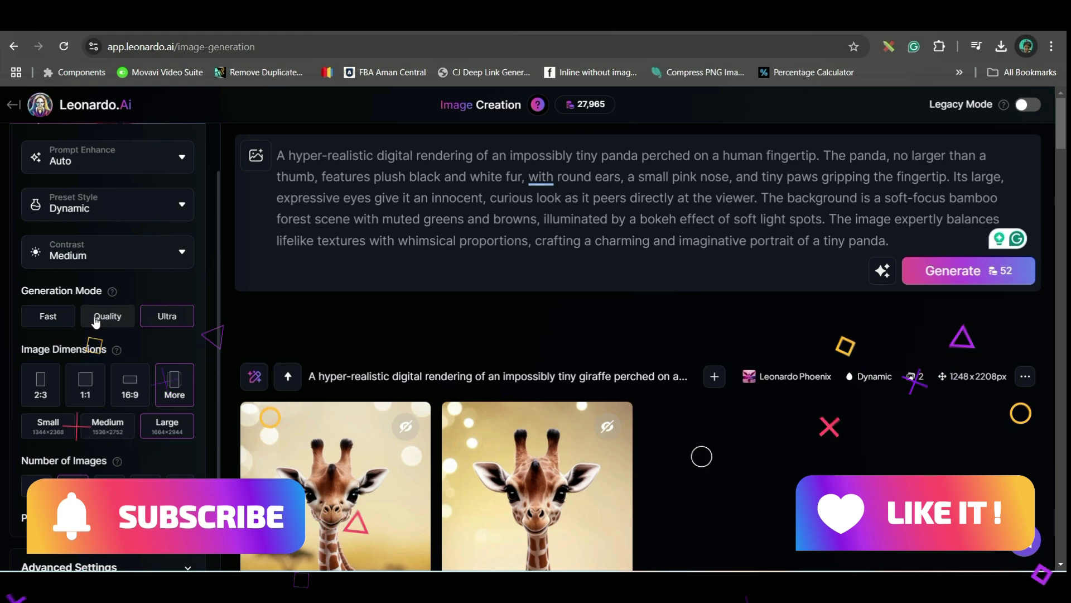
Choose the TikTok 9:16 dimensions and generate two tiny-panda images
scroll(95, 322, "down", 1)
left_click(175, 312)
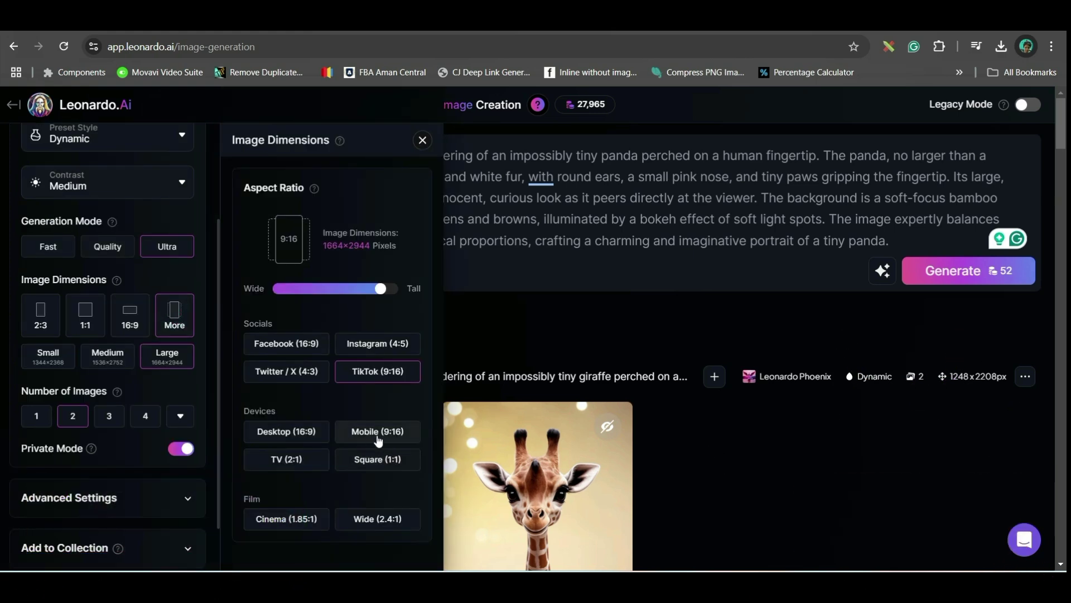
scroll(378, 441, "down", 3)
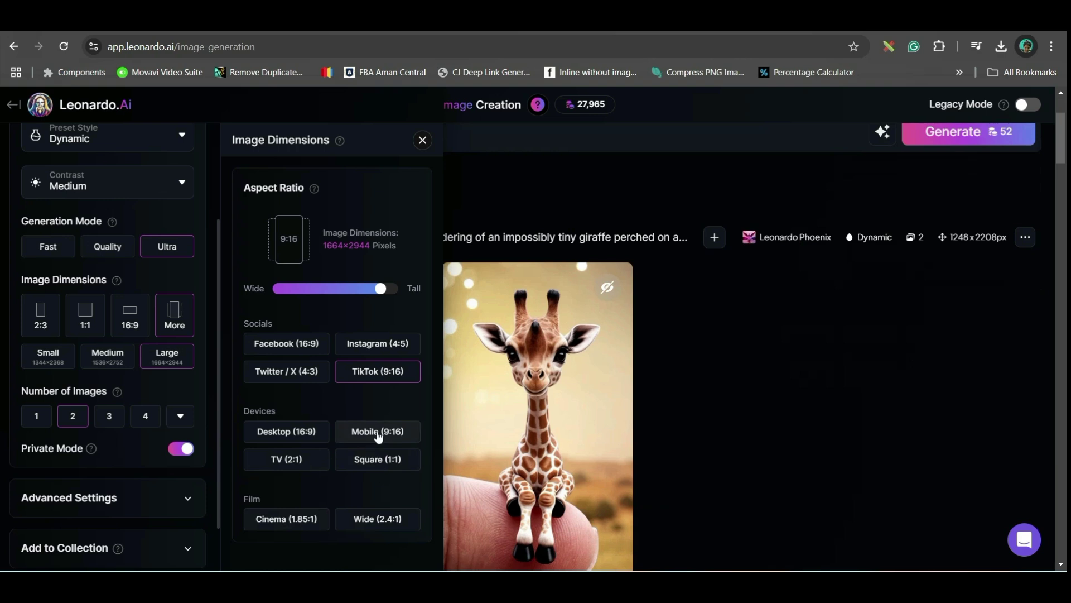
left_click(378, 436)
left_click(375, 375)
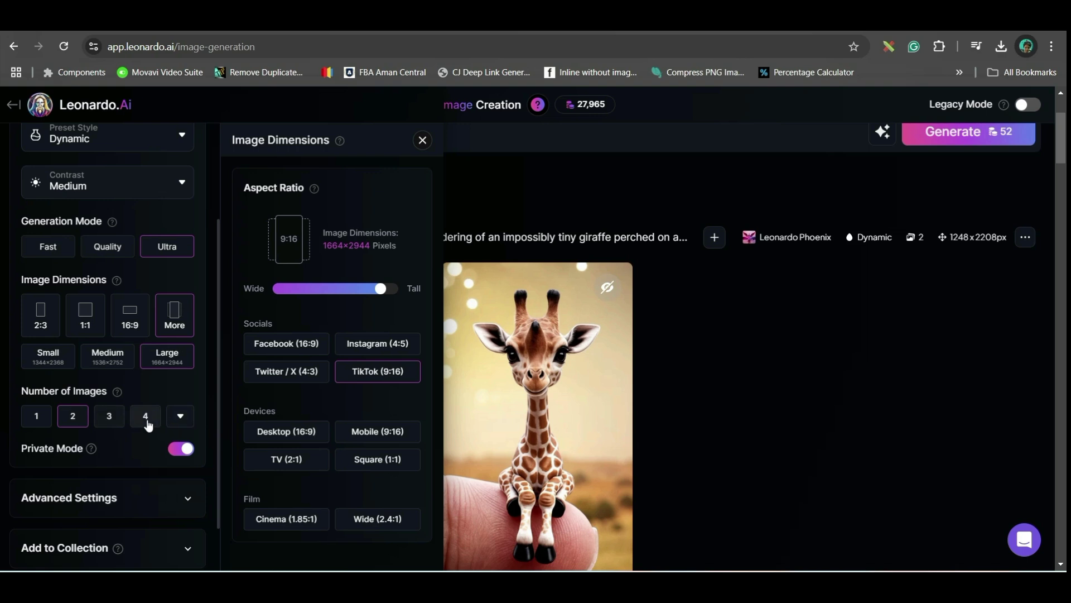
left_click(113, 446)
left_click(423, 140)
scroll(900, 359, "up", 3)
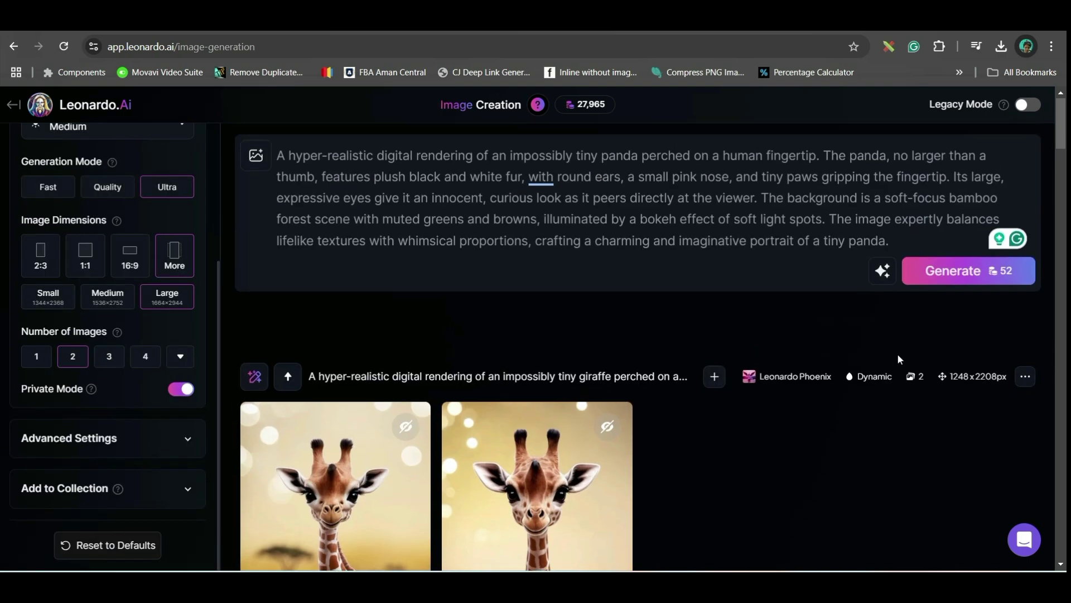
left_click(959, 279)
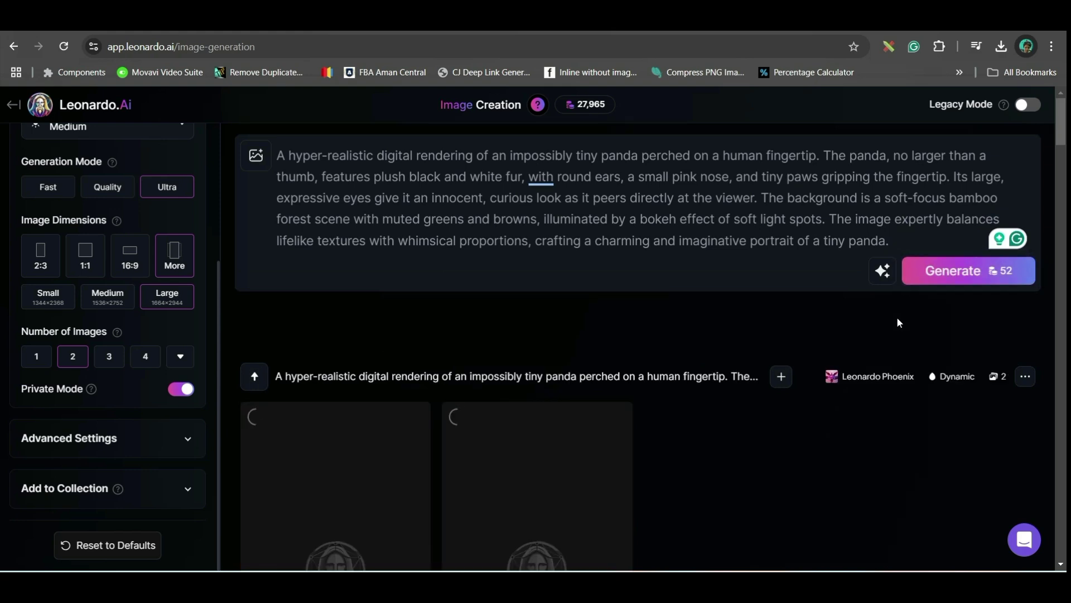
Upscale the first panda image with Alchemy, High refiner strength and Smooth Mode on
scroll(667, 514, "down", 2)
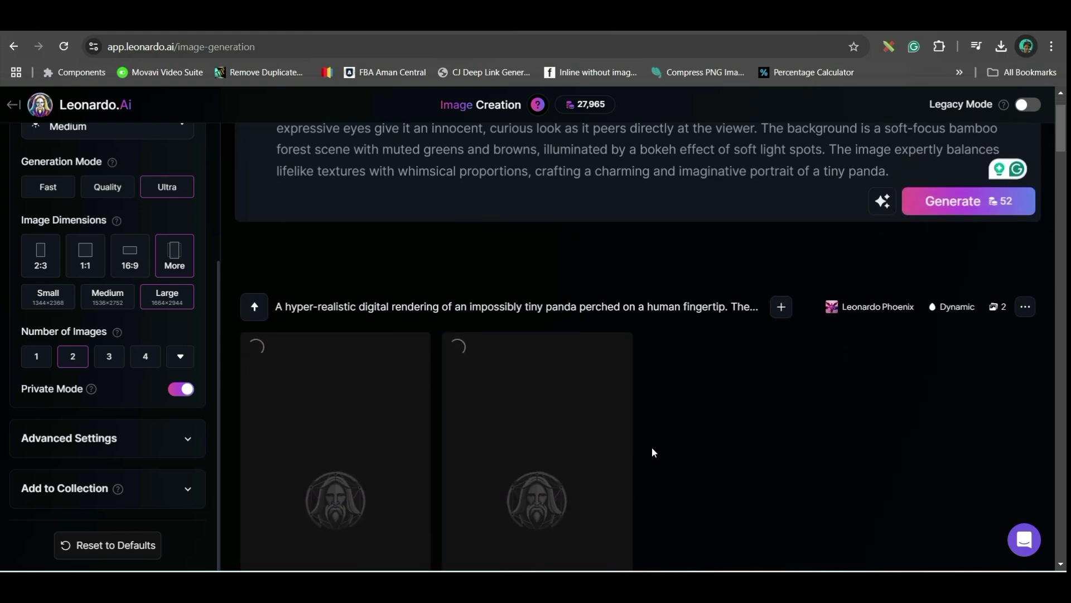
scroll(654, 455, "down", 3)
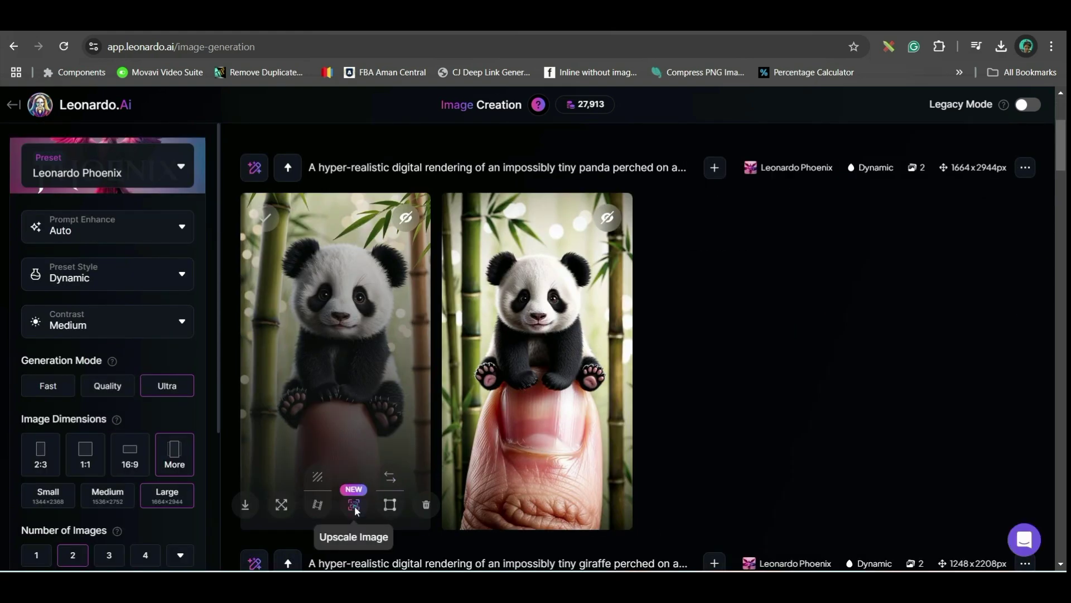
left_click(354, 505)
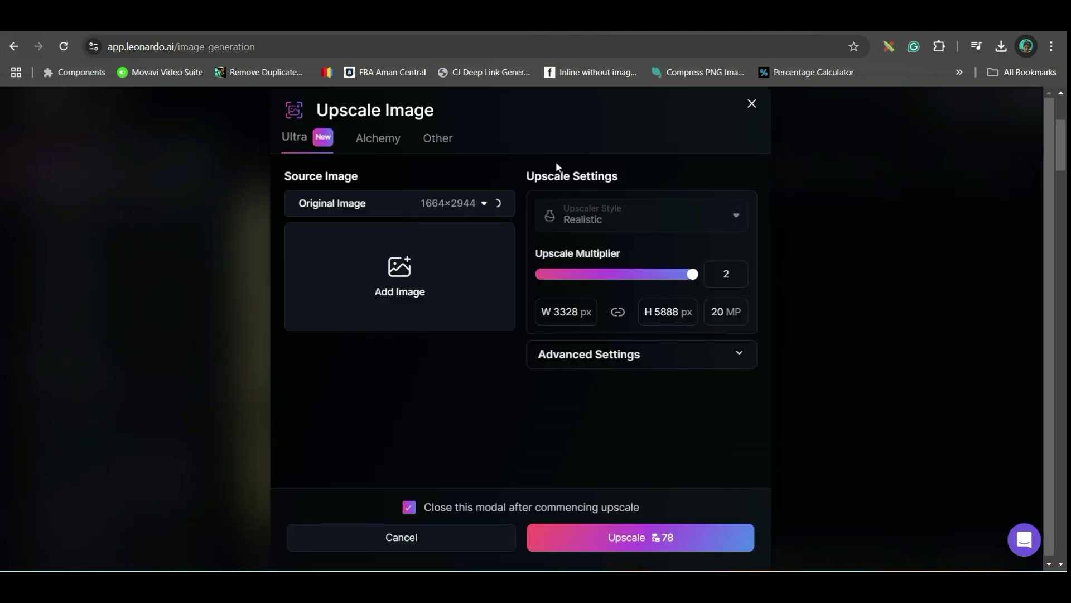
left_click(442, 140)
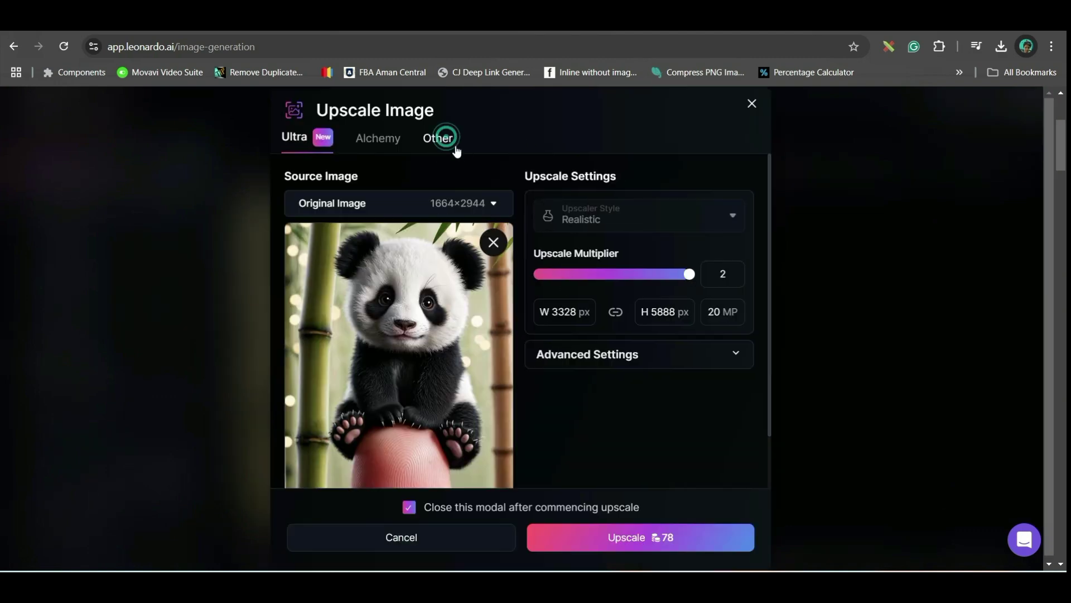
left_click(449, 144)
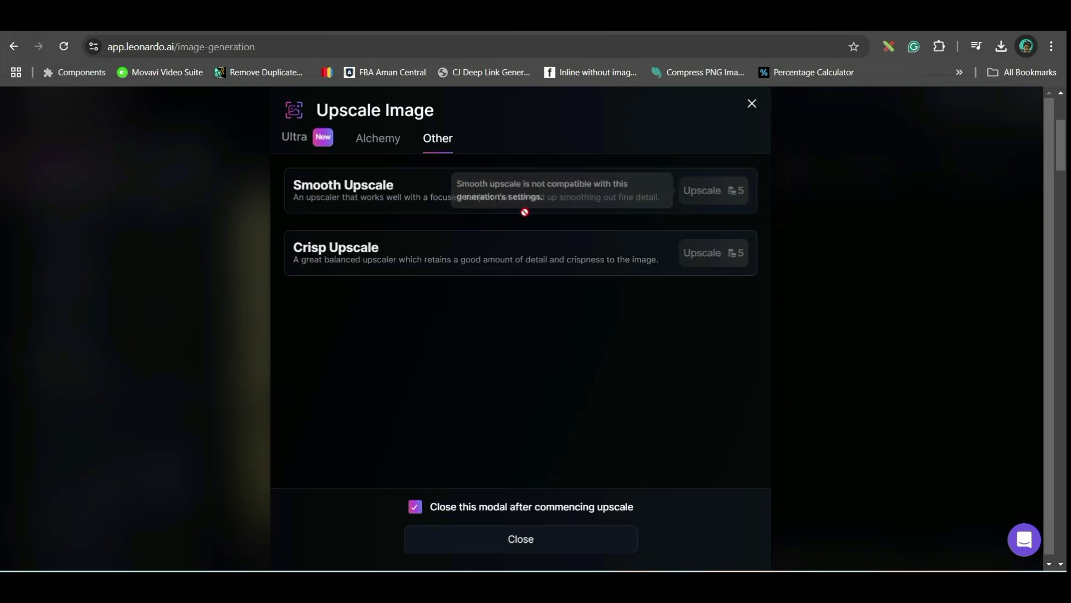
left_click(380, 139)
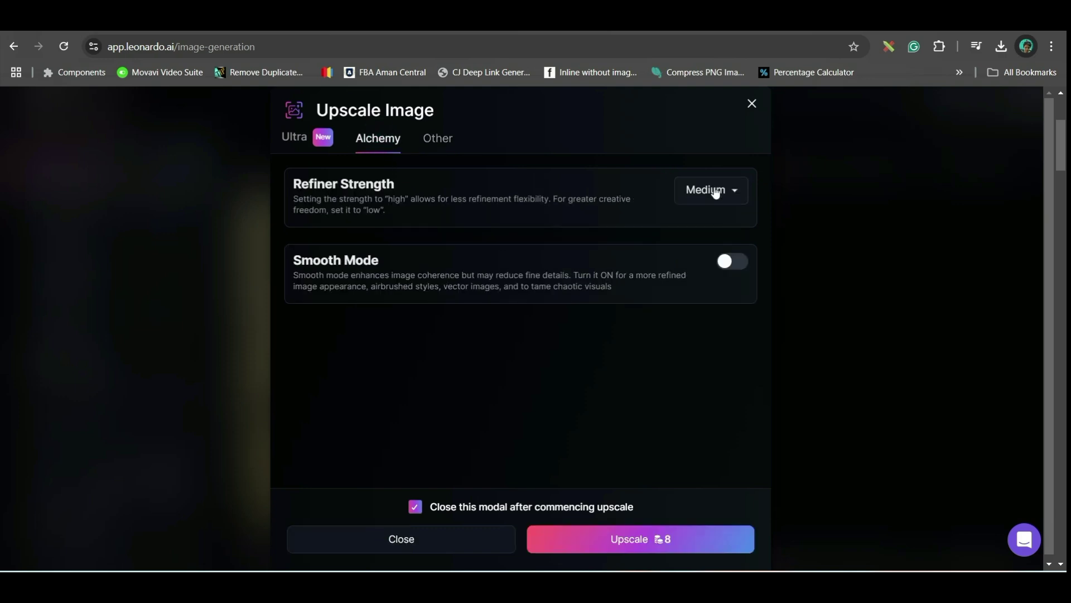
left_click(733, 195)
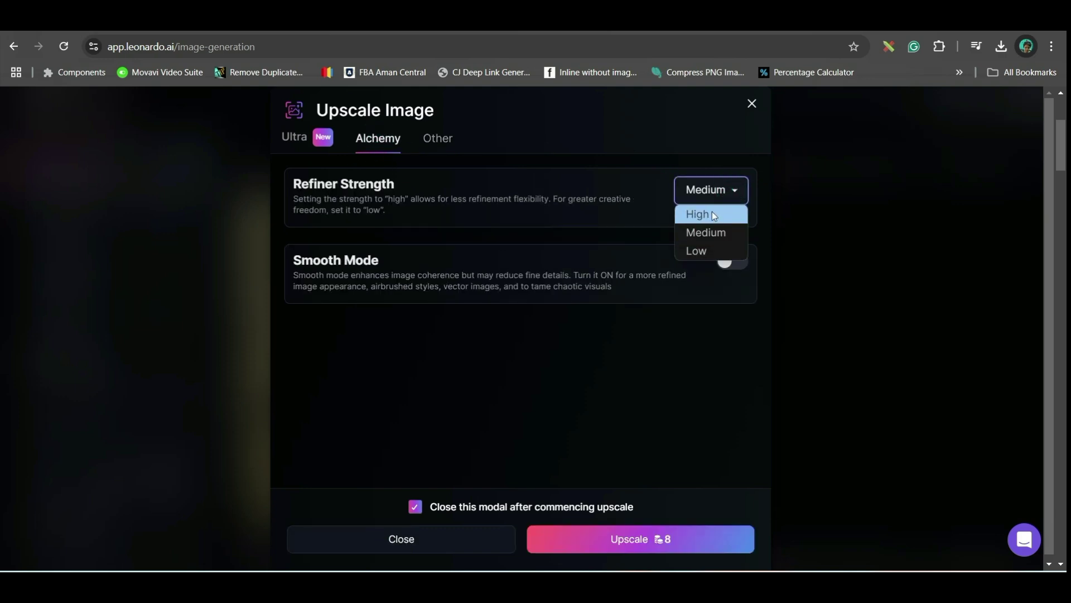
left_click(694, 214)
left_click(747, 268)
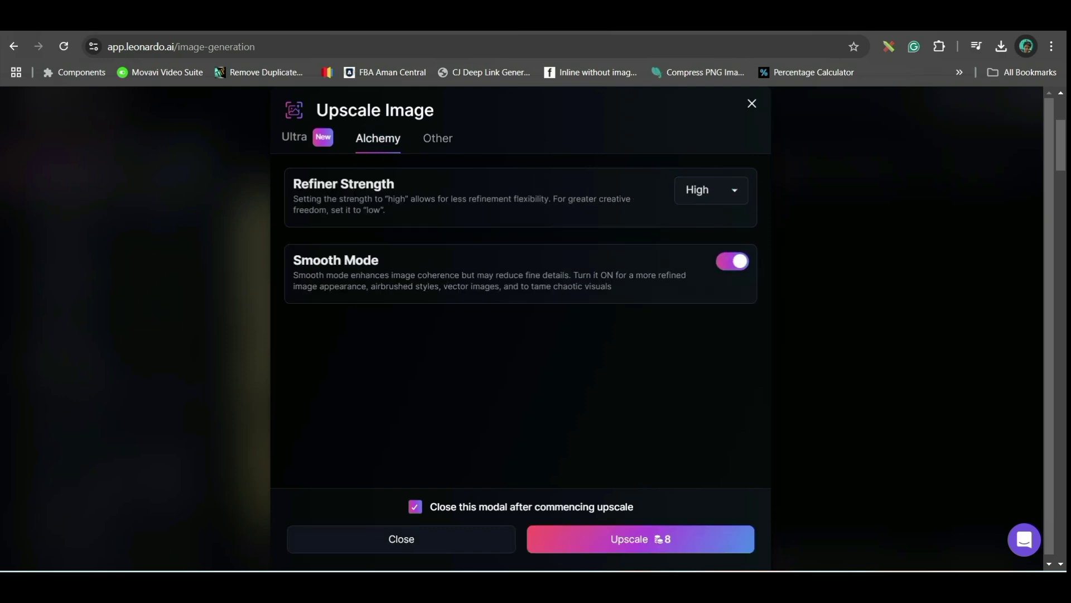
left_click(694, 550)
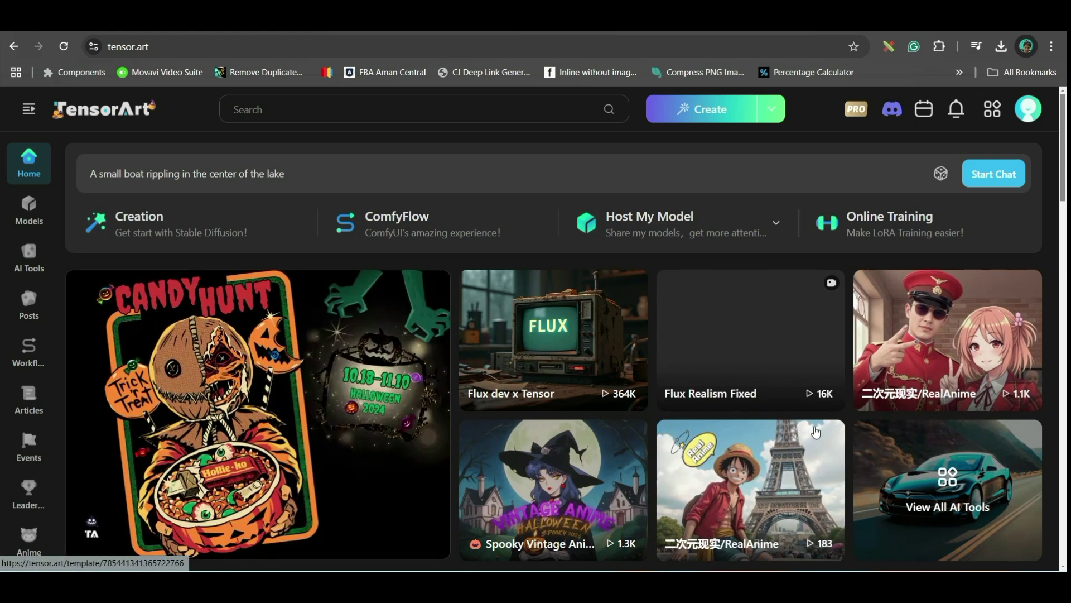
Open the Flux dev x Tensor template and paste the panda prompt into both prompt boxes, enhancing each
mouse_move(558, 345)
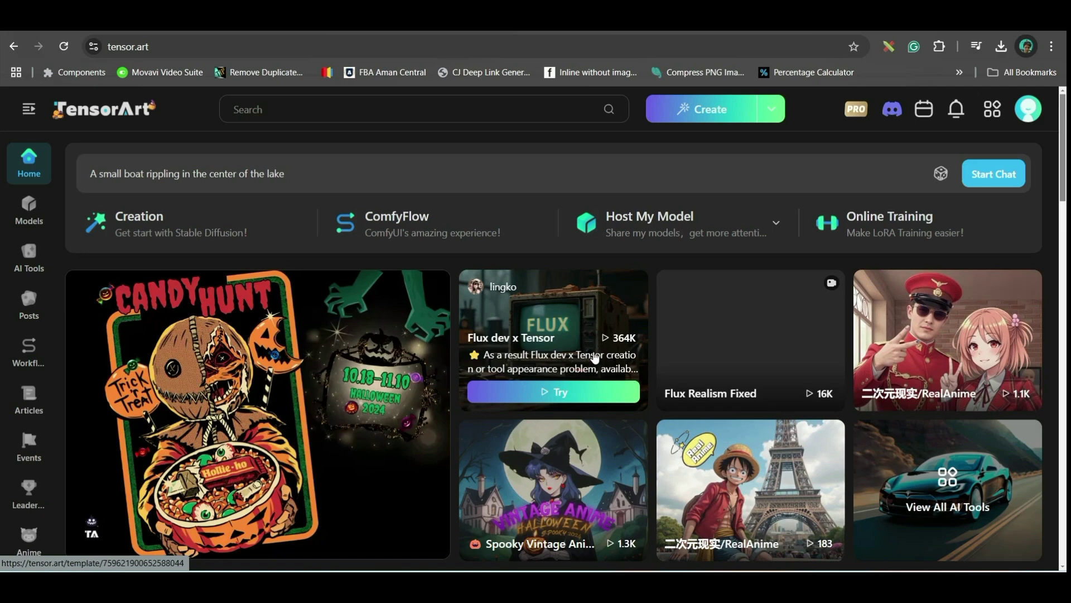
left_click(565, 397)
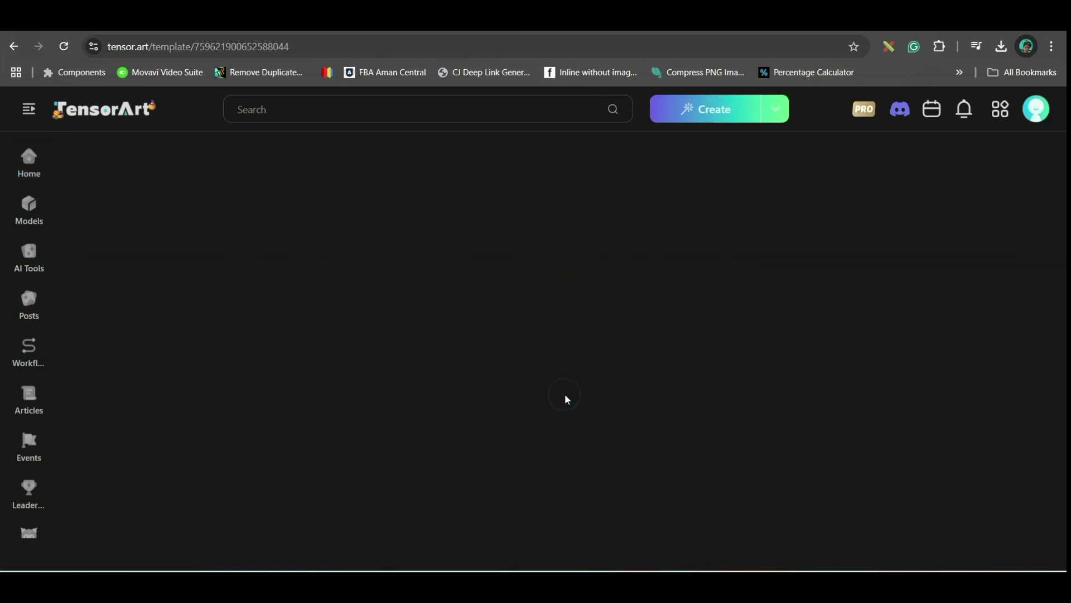
key("ctrl+a")
key("ctrl+v")
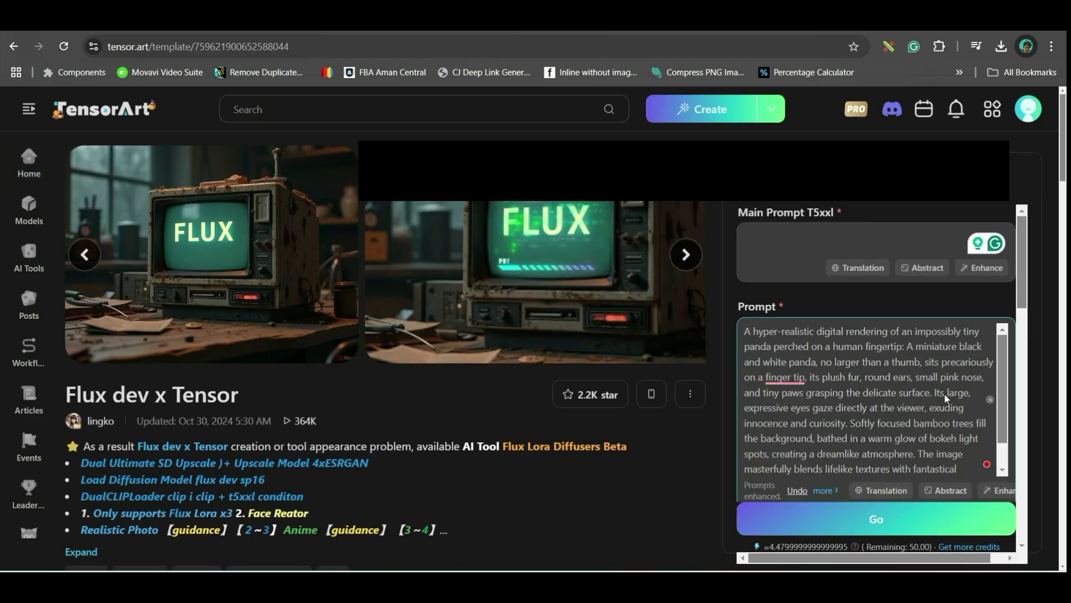
left_click(892, 251)
key("ctrl+v")
left_click(987, 393)
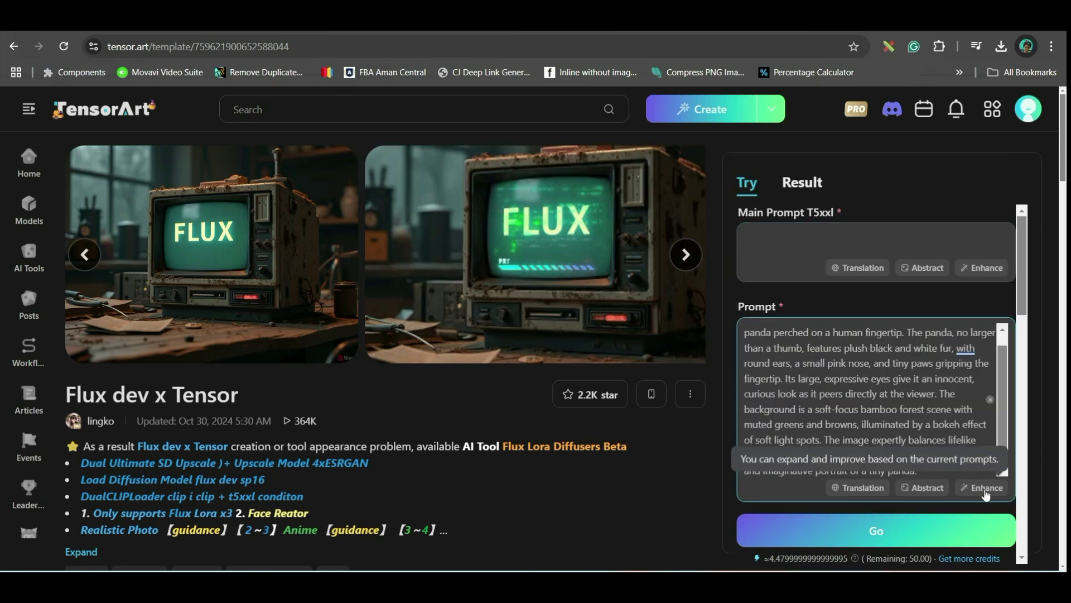
left_click(986, 488)
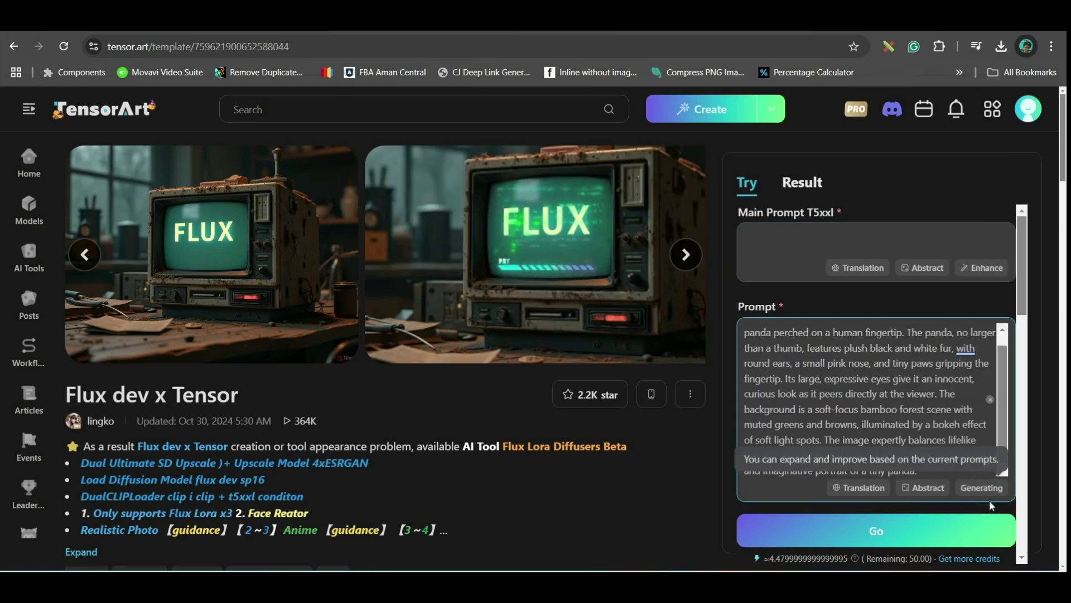
Set batch size to 4 and the image size to 1080×1920
scroll(790, 413, "down", 5)
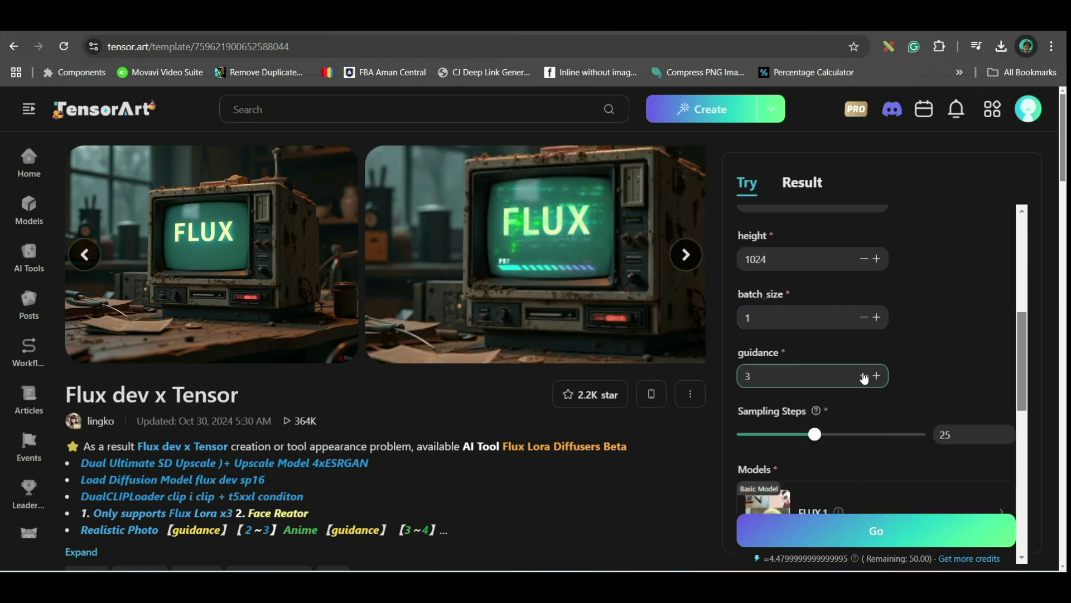
left_click(827, 313)
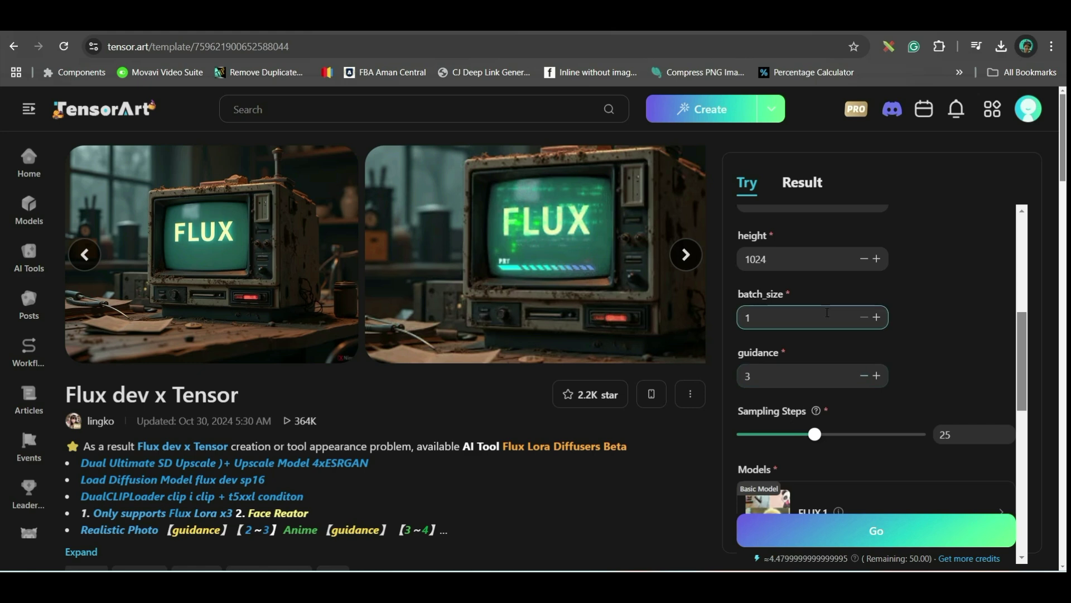
left_click(876, 318)
left_click(877, 317)
left_click(876, 318)
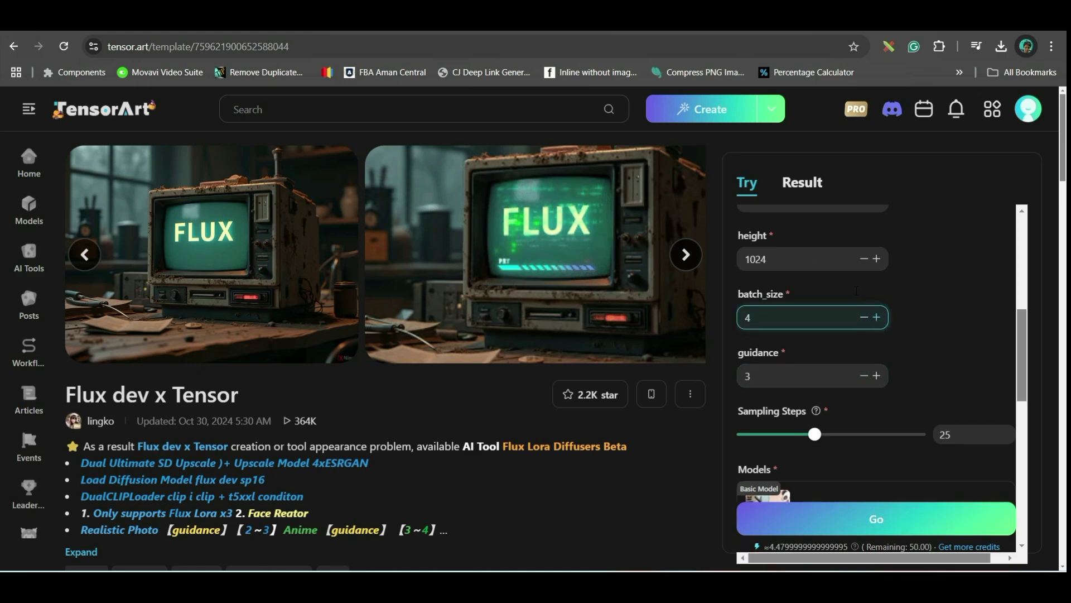
scroll(807, 252, "up", 4)
scroll(786, 424, "down", 3)
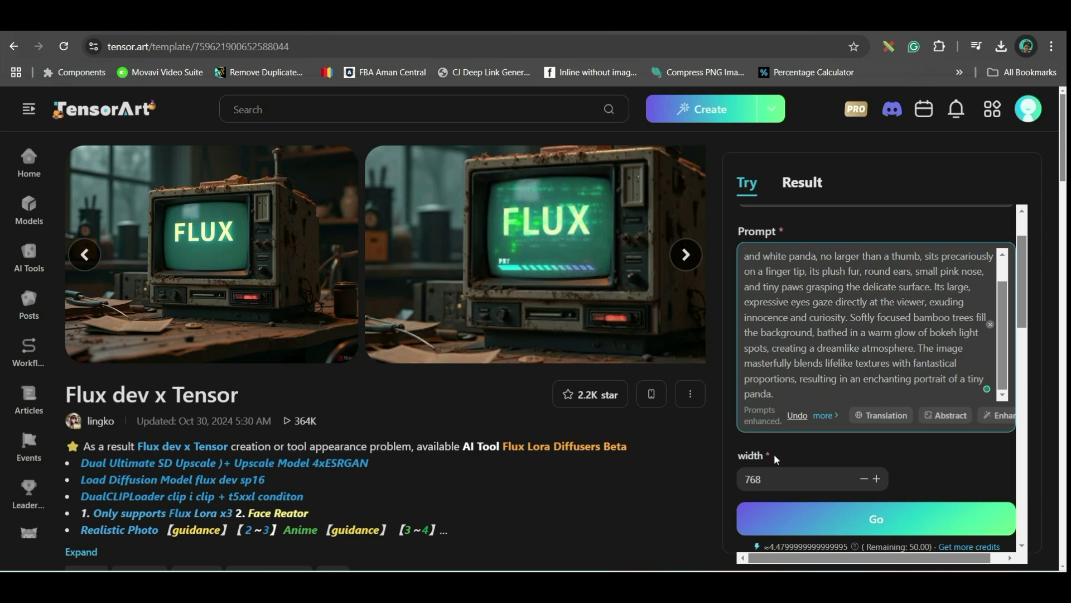
double_click(732, 410)
type("1080")
key("Tab")
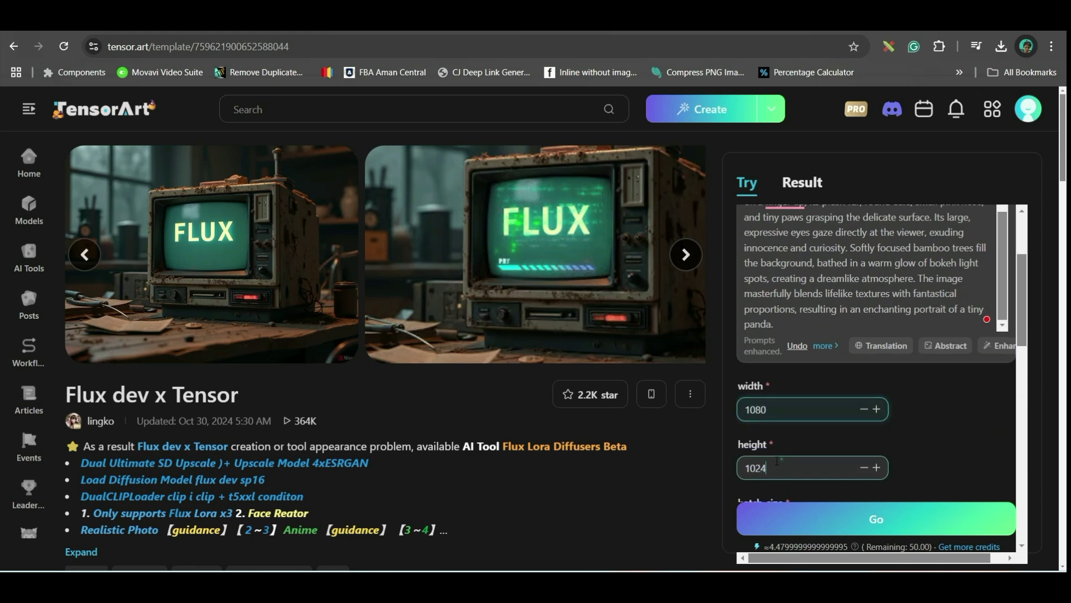
type("1920")
Start the generation and switch to the Result tab to watch it queue
scroll(933, 450, "down", 2)
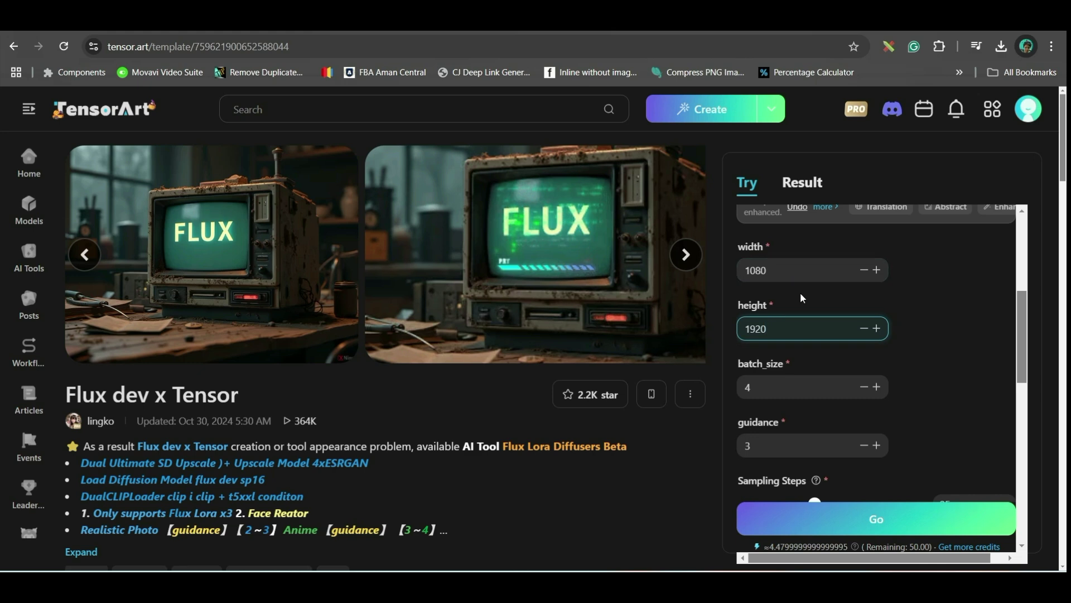
scroll(957, 390, "down", 3)
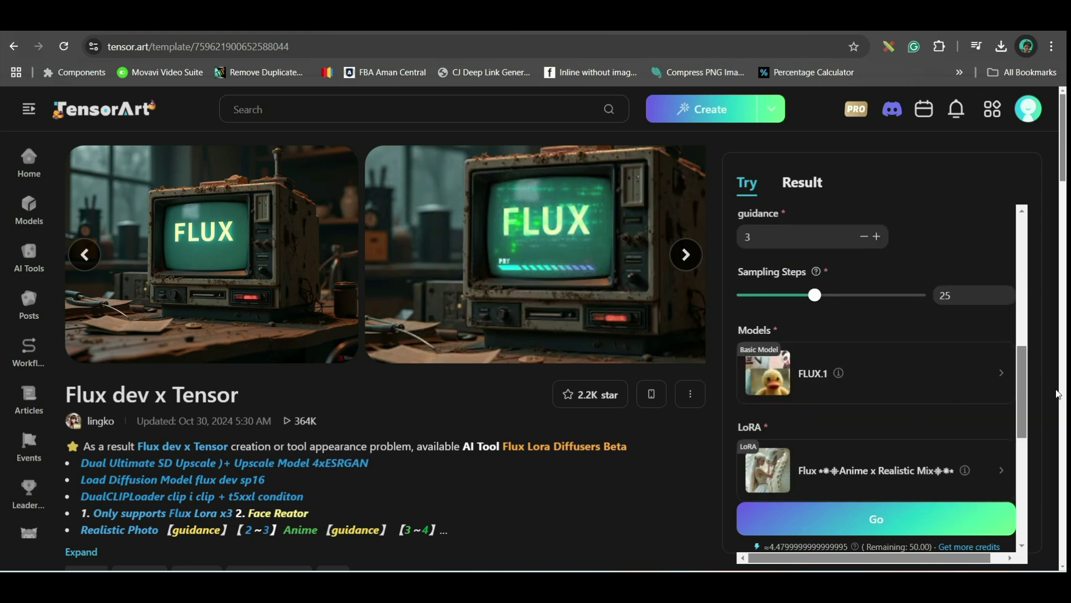
left_click(892, 525)
left_click(889, 529)
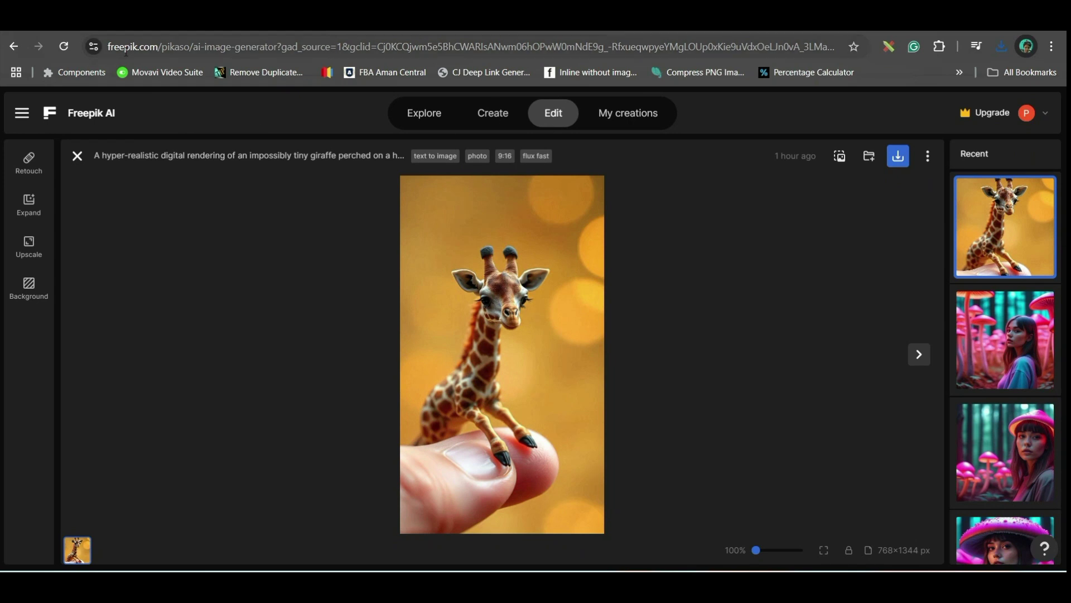
Close the giraffe image editor and go to Freepik's Generate Images page
left_click(47, 112)
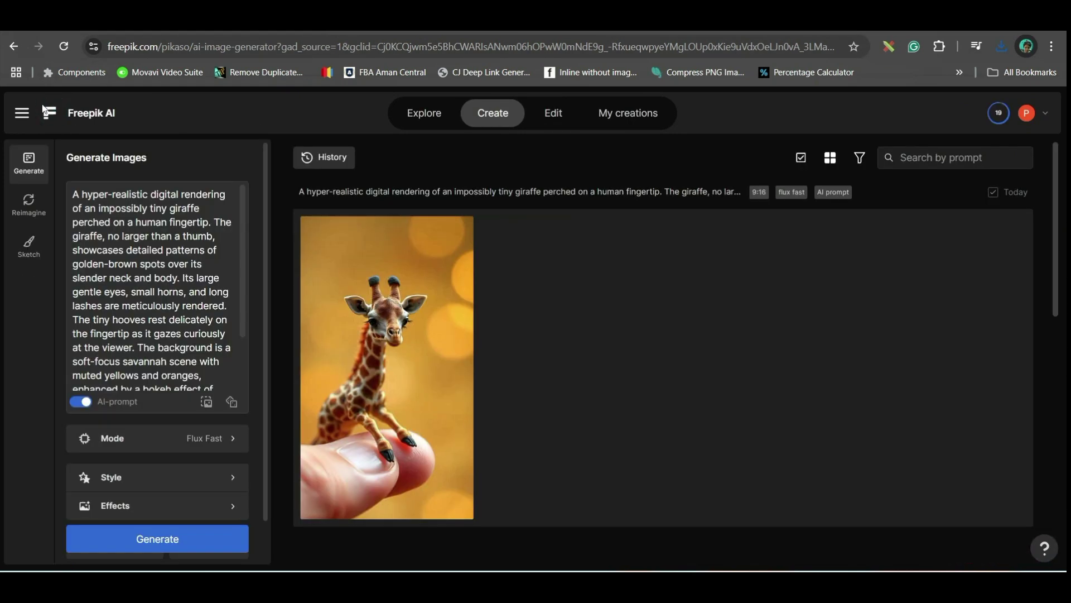
left_click(93, 113)
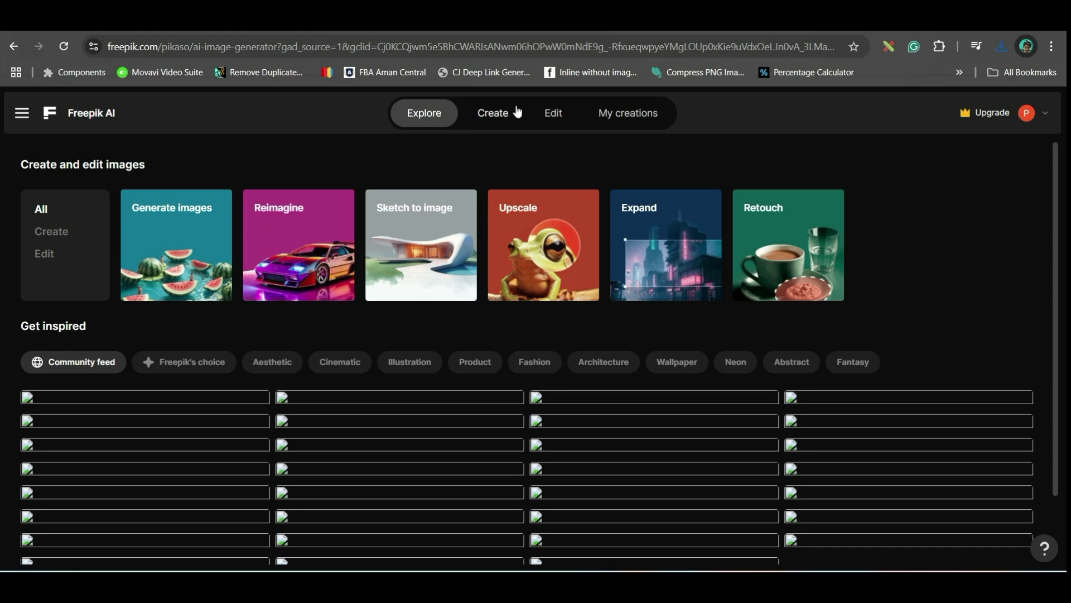
left_click(495, 114)
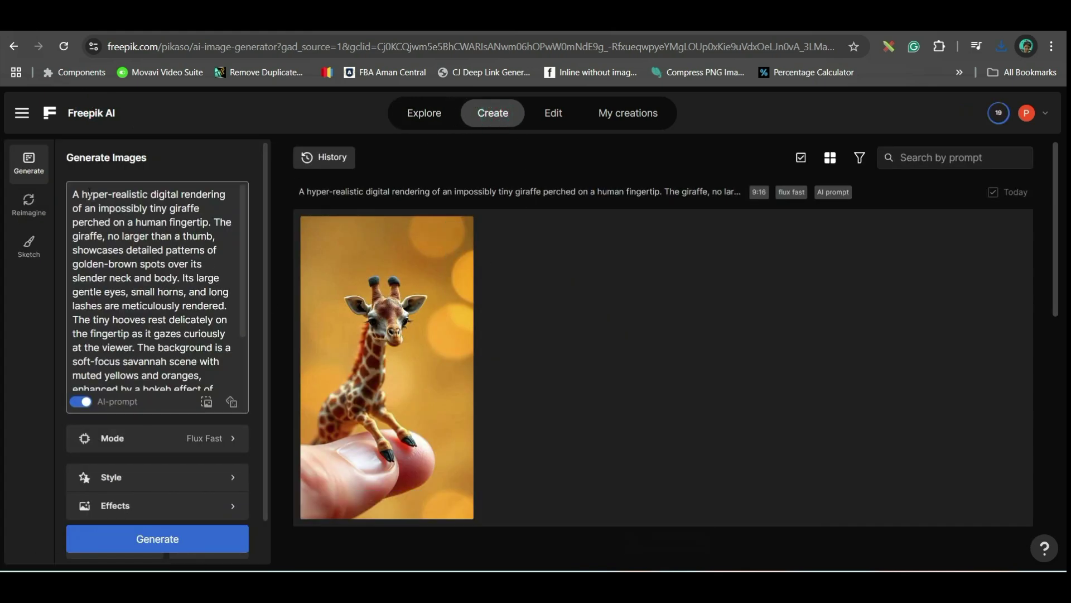
Replace the giraffe prompt with the tiny koala-on-a-fingertip prompt copied from Word
left_click_drag(72, 194, 220, 420)
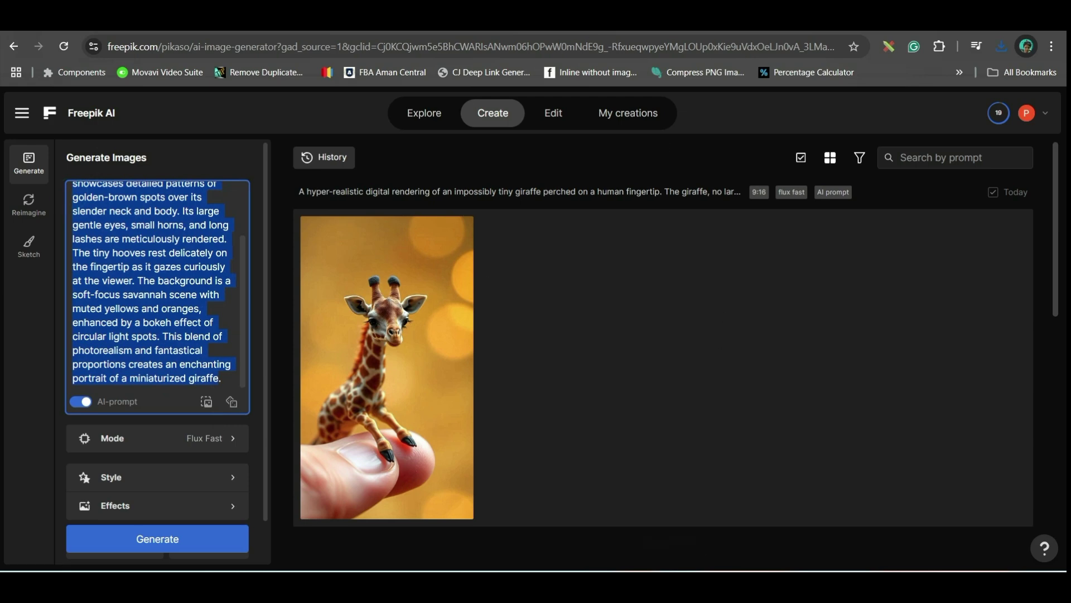
key("alt+Tab")
key("alt+Tab")
key("ctrl+v")
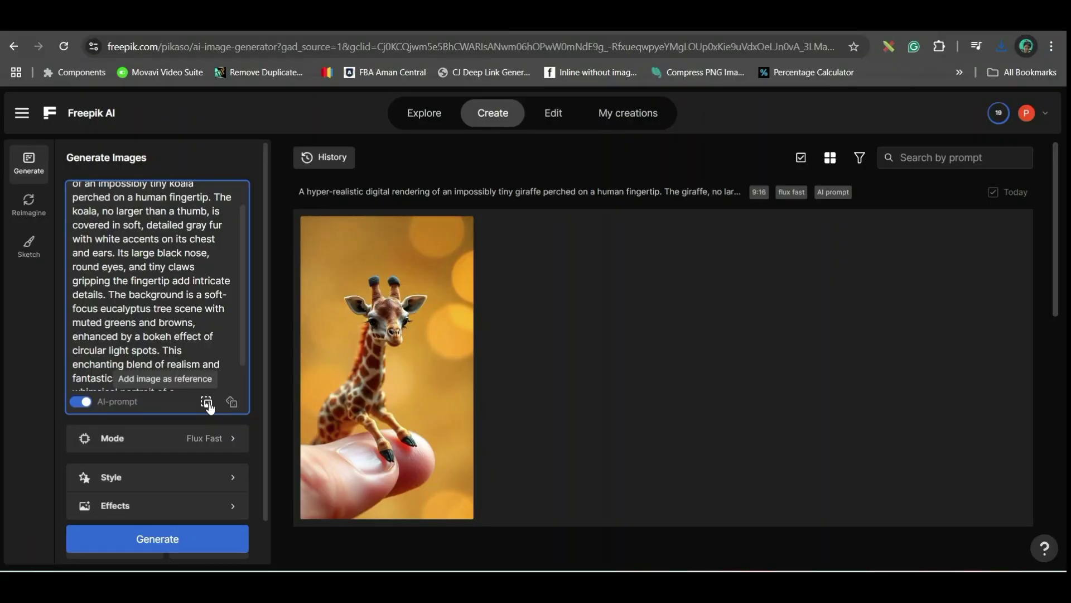
scroll(212, 402, "down", 1)
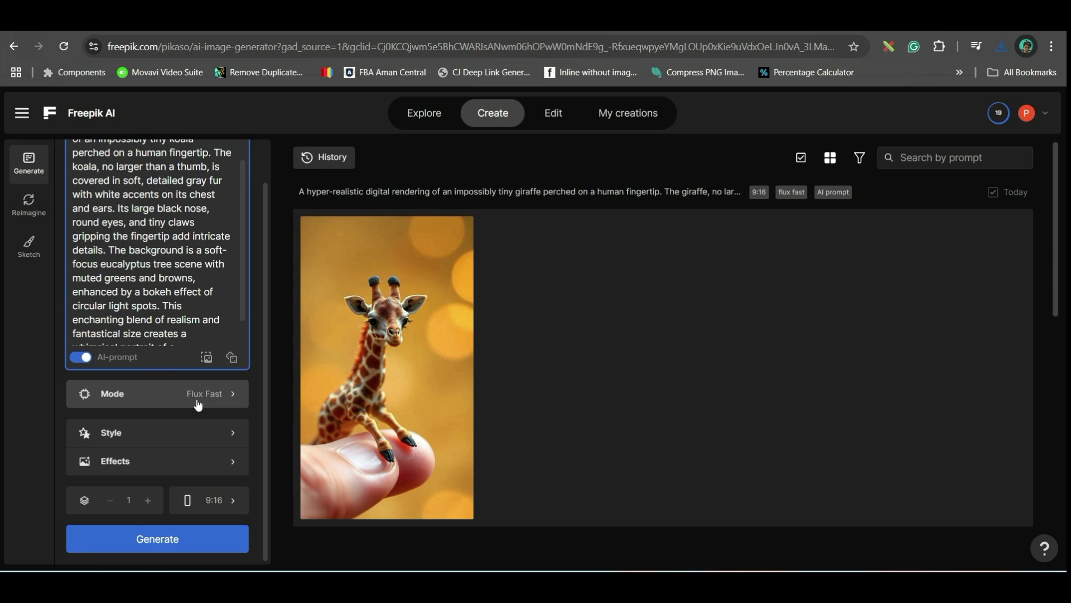
left_click(190, 441)
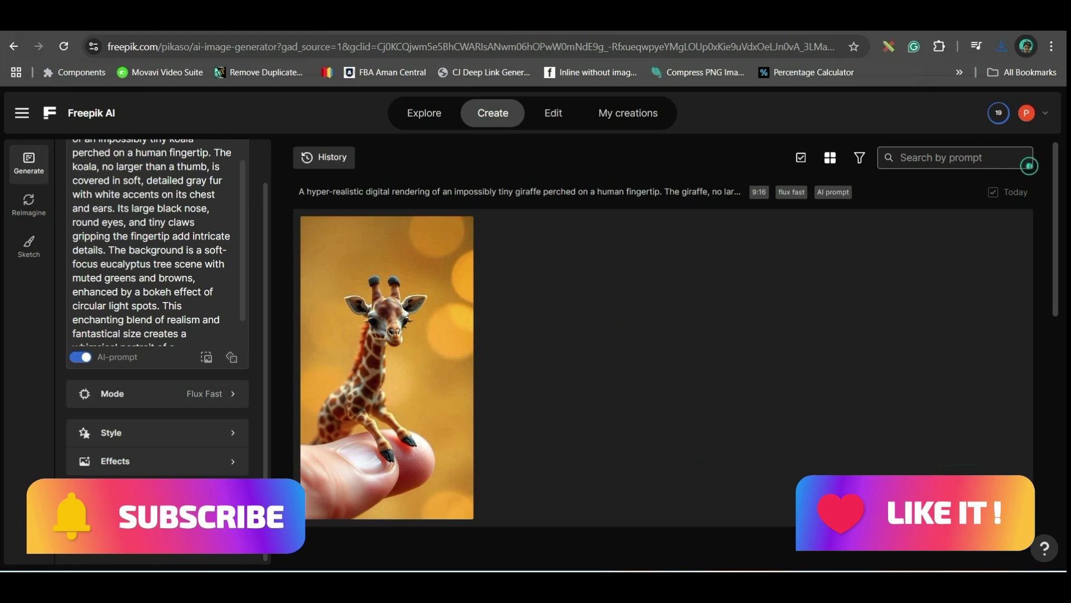
Generate the tiny koala-on-fingertip image at 9:16 without applying a style
left_click(1025, 169)
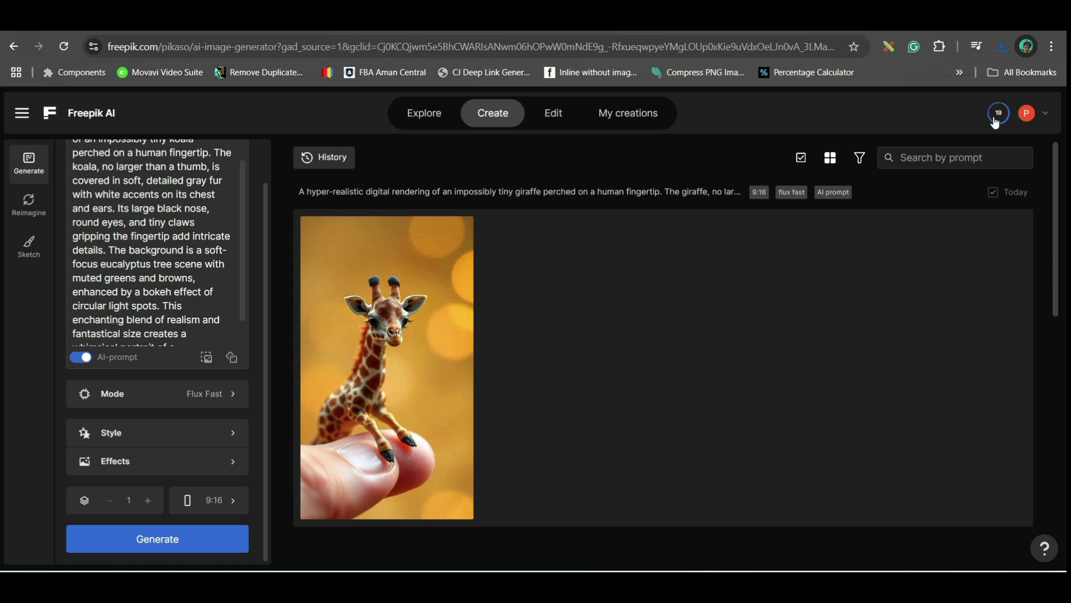
left_click(211, 506)
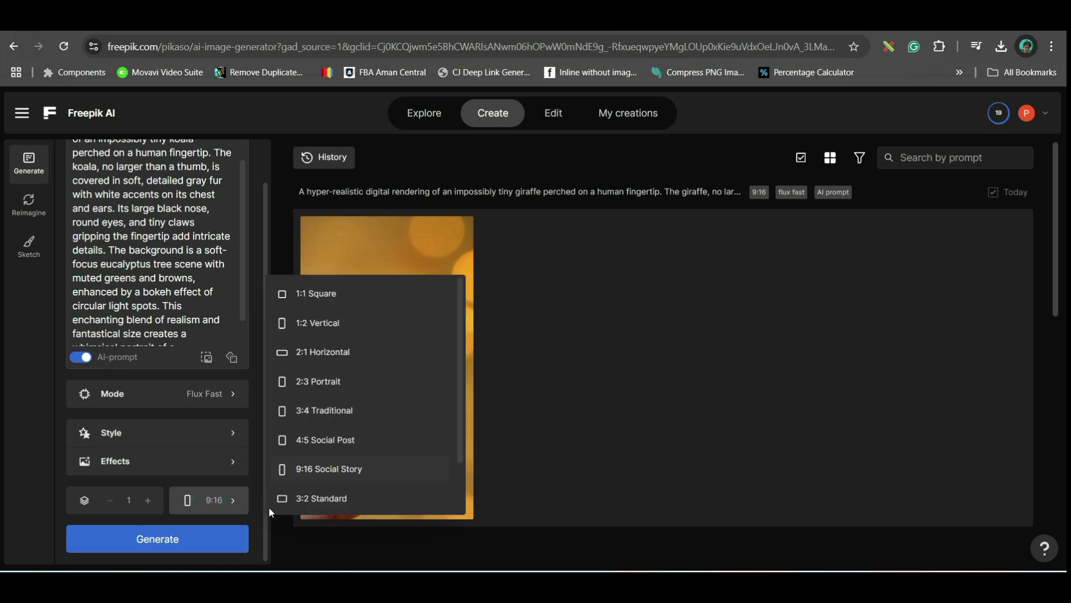
left_click(309, 473)
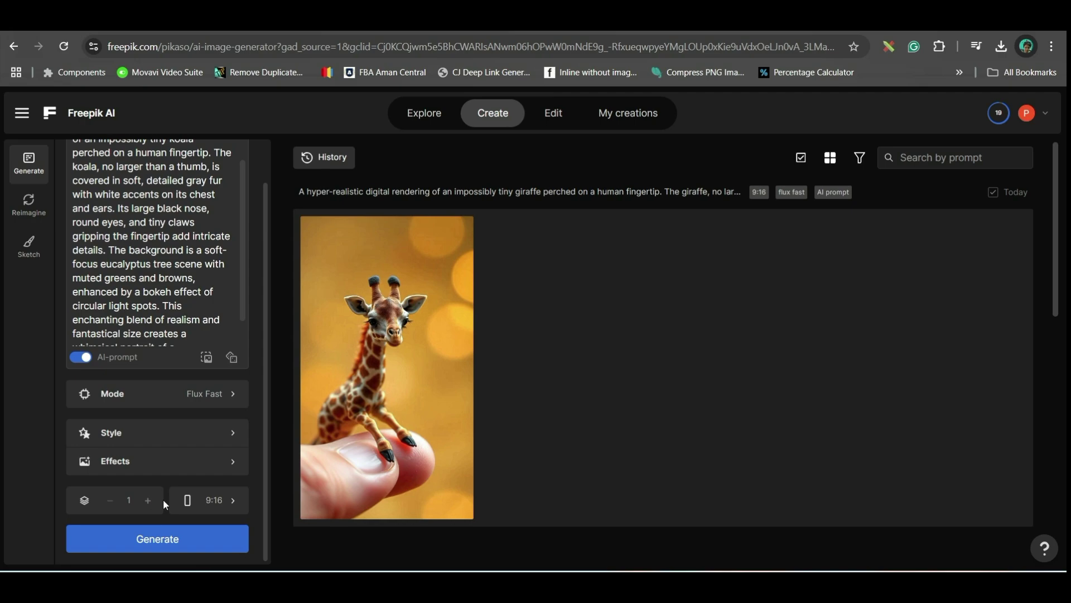
left_click(168, 539)
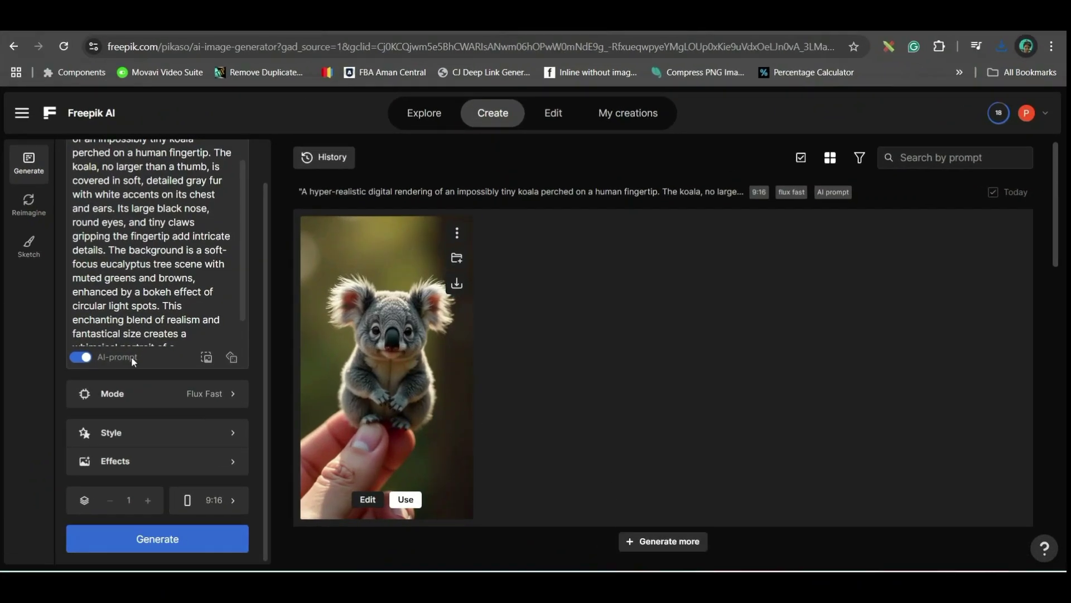
key("super+e")
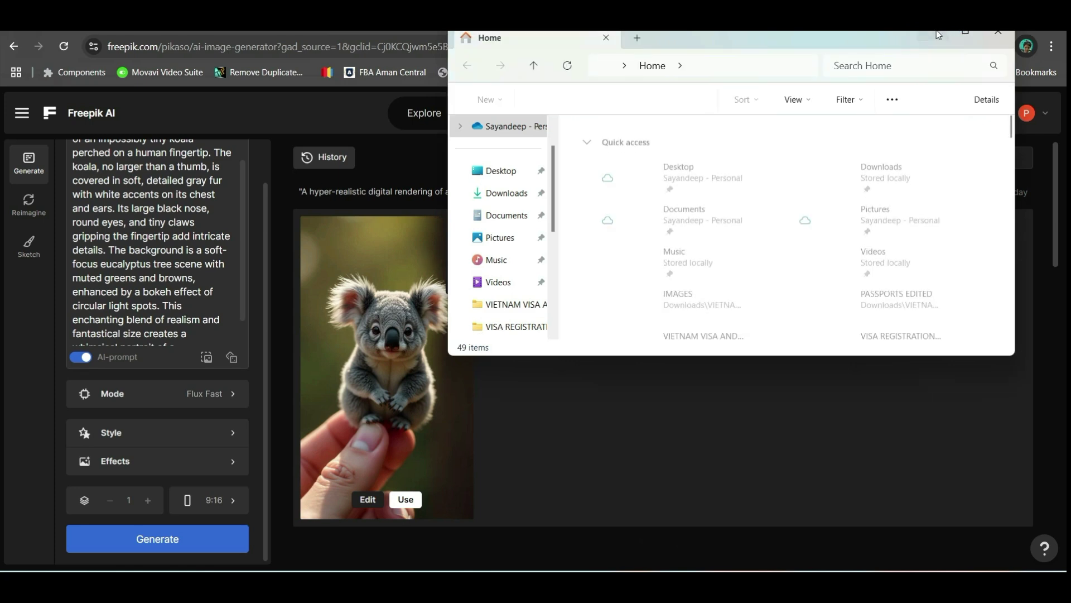
Close the File Explorer window showing the Home folder
left_click(951, 33)
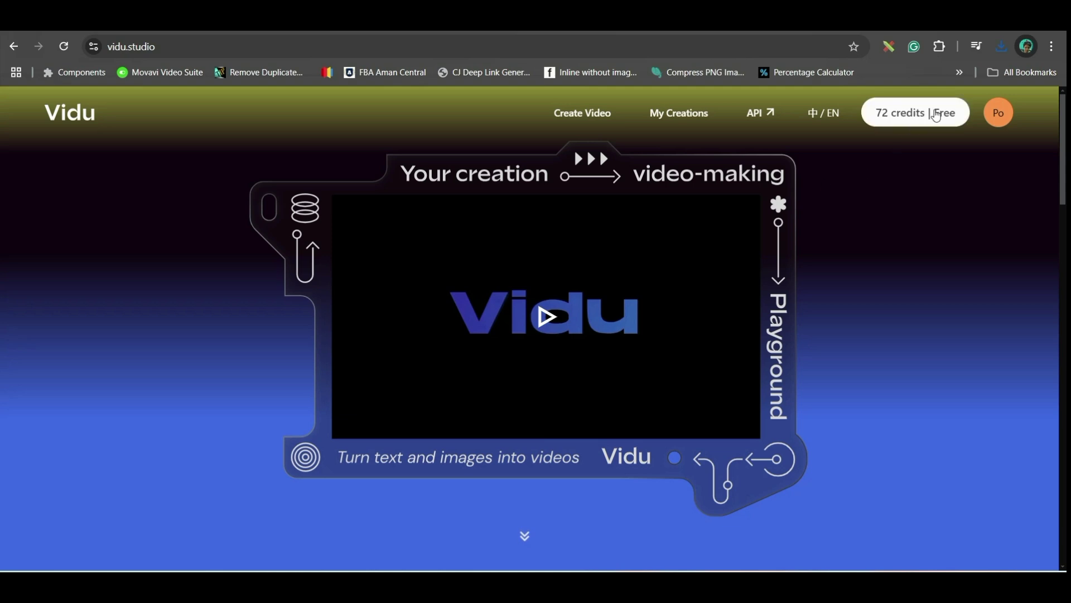
Swap the giraffe image for the tiny panda image and change 'giraffe' to 'Panda' in the prompt
left_click(575, 115)
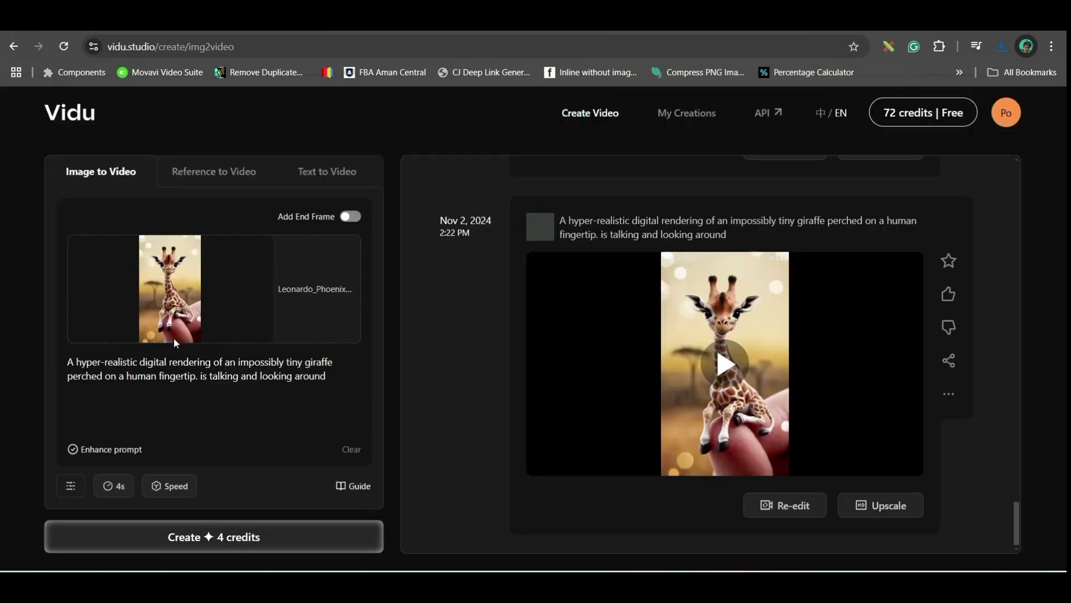
left_click(260, 249)
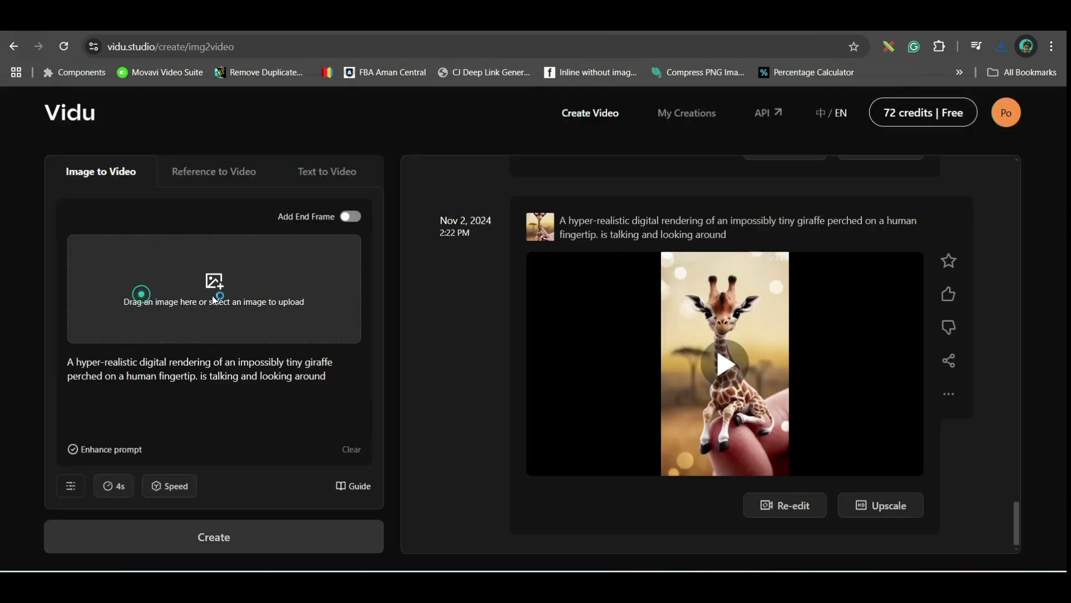
left_click(212, 295)
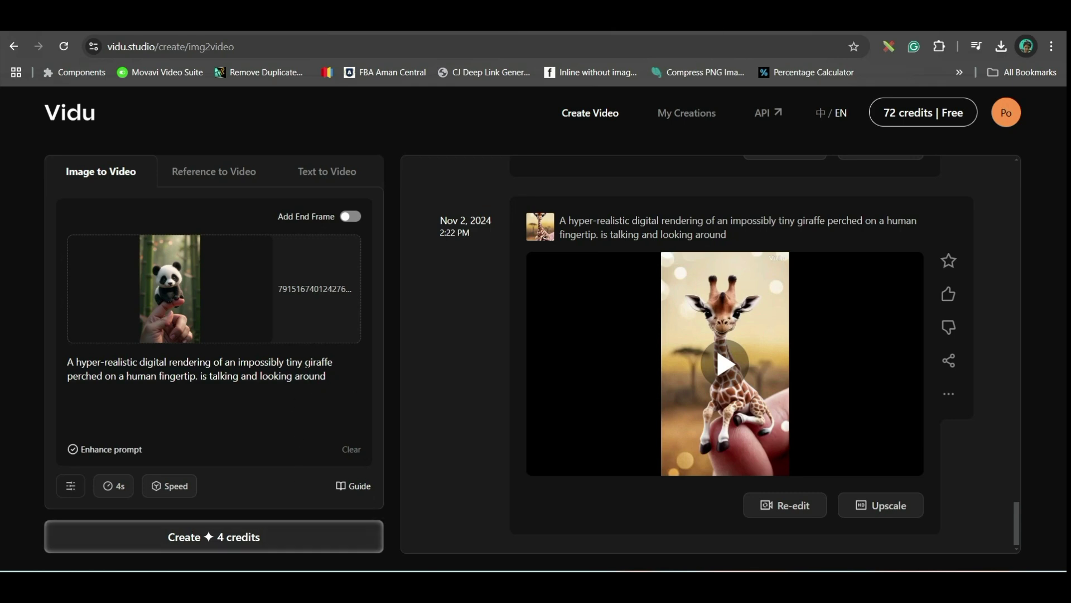
double_click(318, 362)
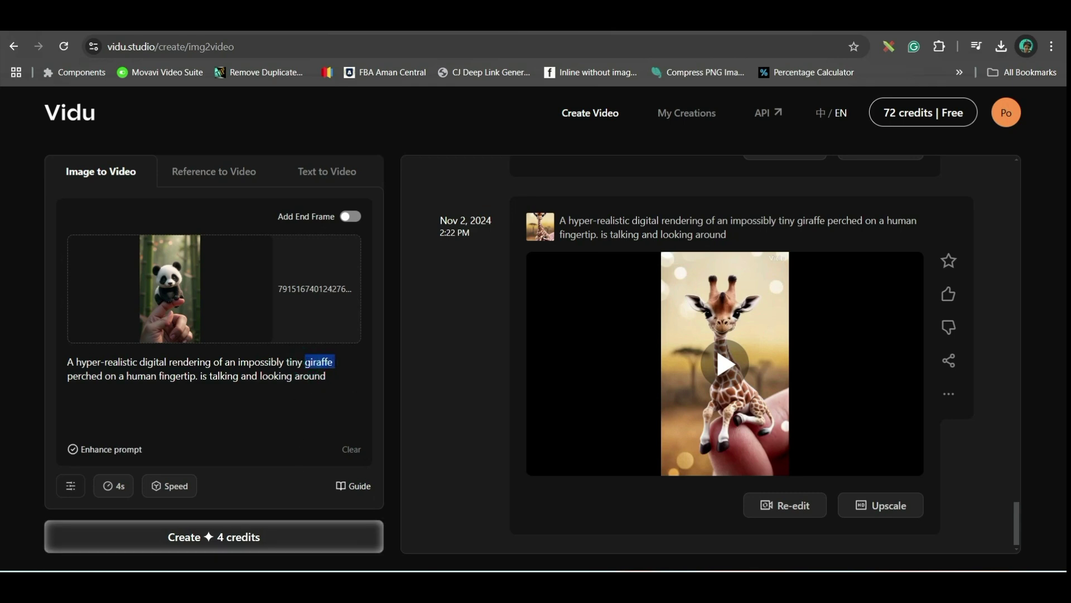
type("Panda")
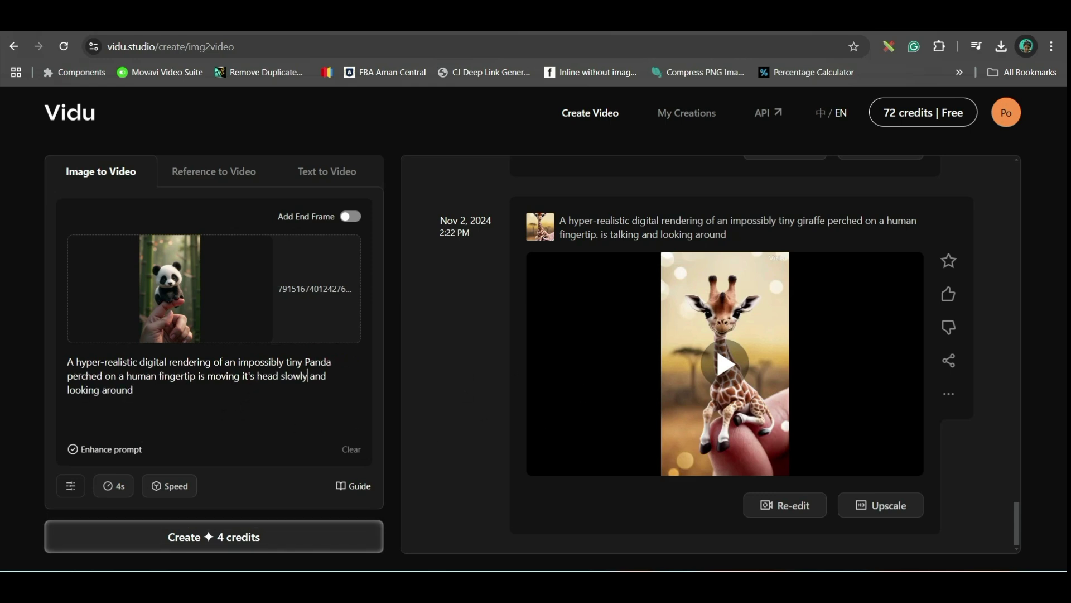
Create the 4-second panda video in Speed mode after dismissing the Quality upgrade notice
left_click(74, 408)
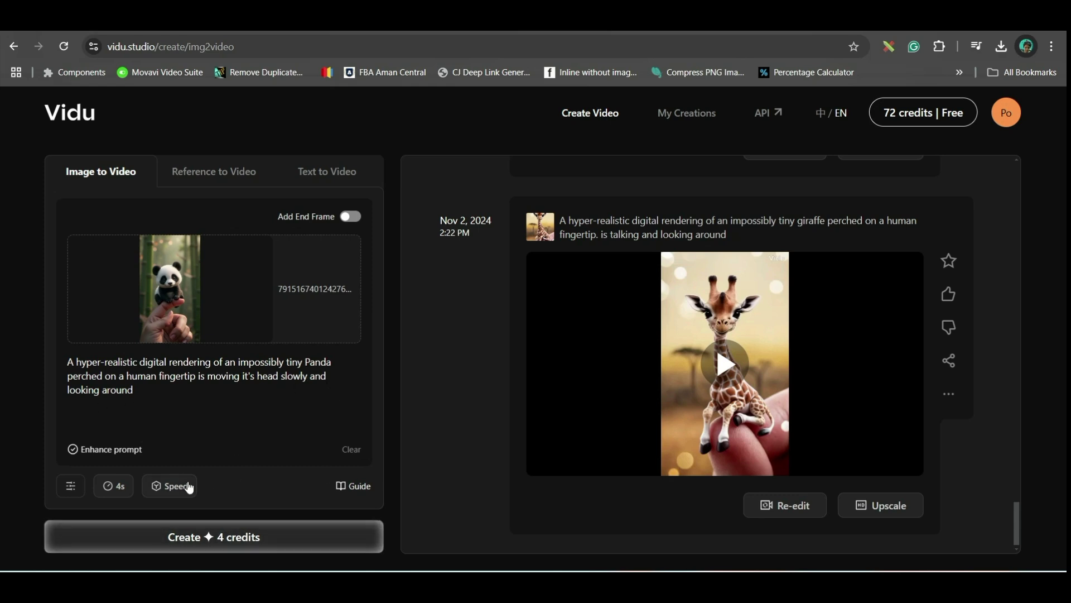
left_click(114, 487)
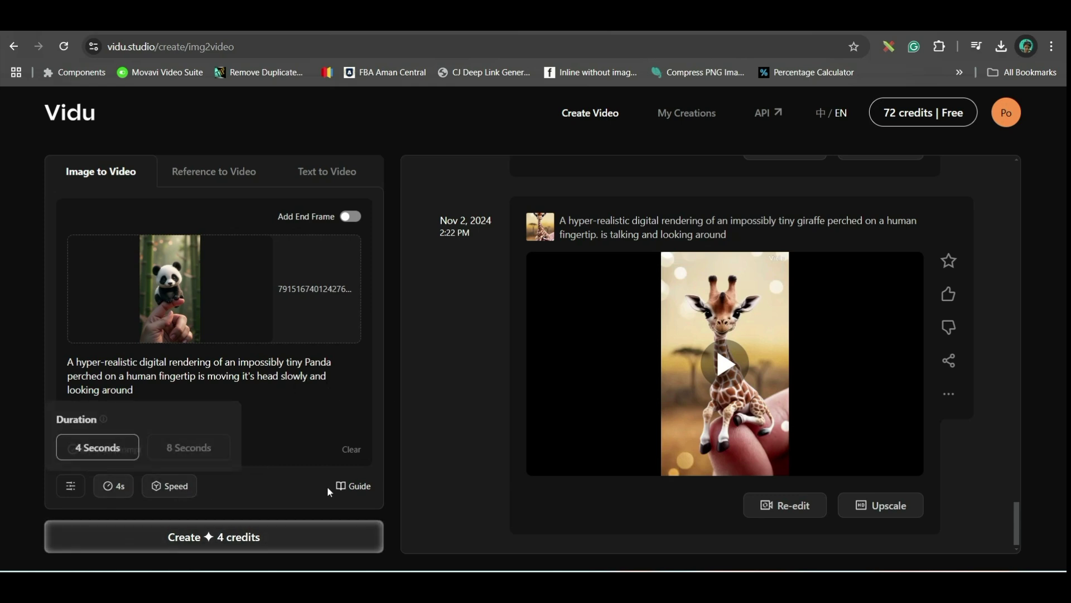
left_click(69, 490)
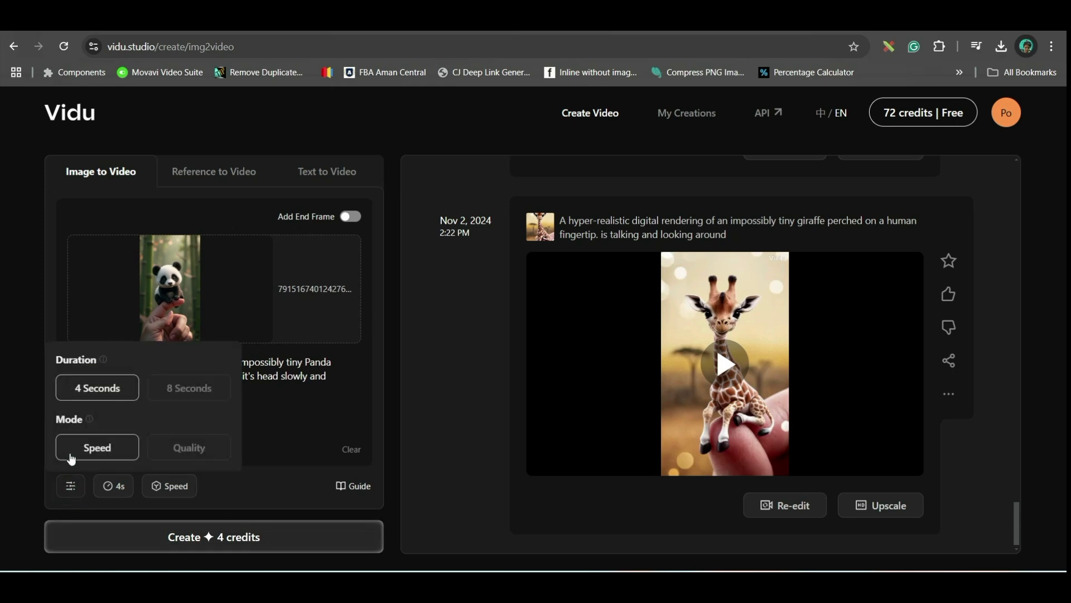
left_click(192, 448)
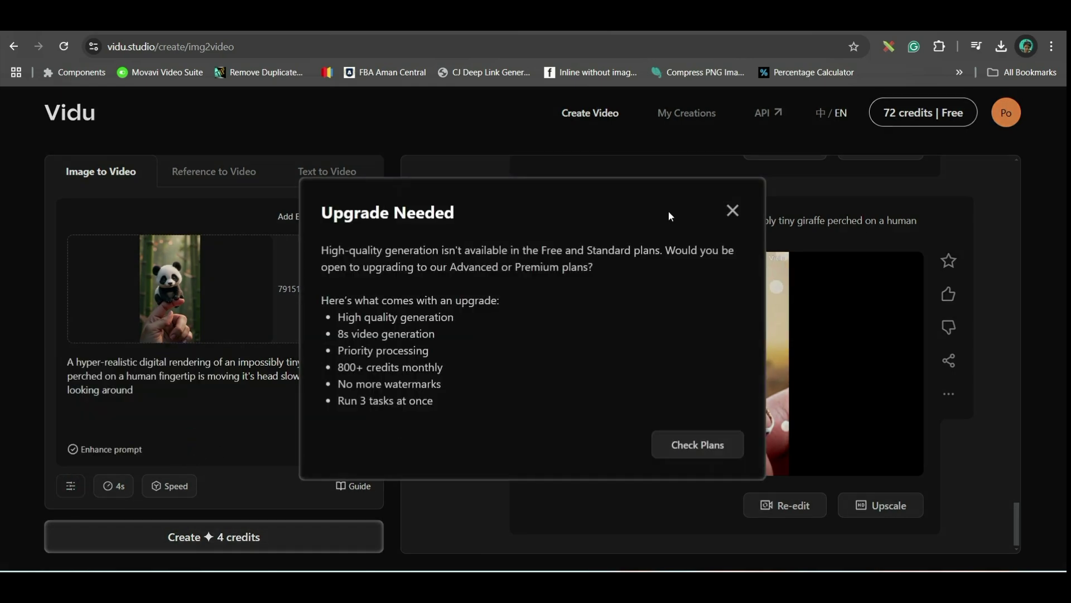
left_click(733, 210)
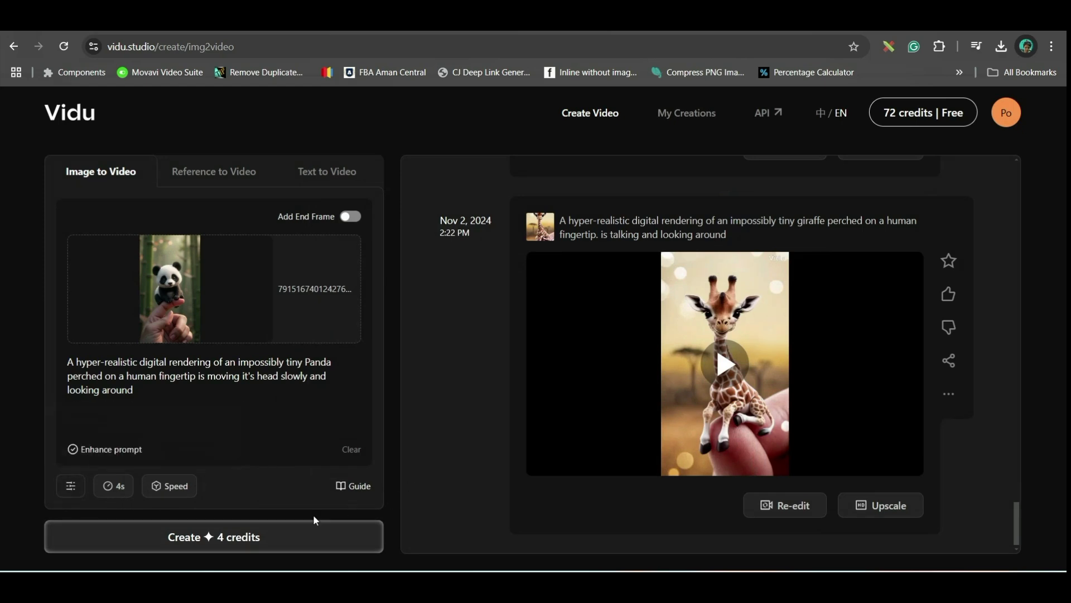
left_click(254, 537)
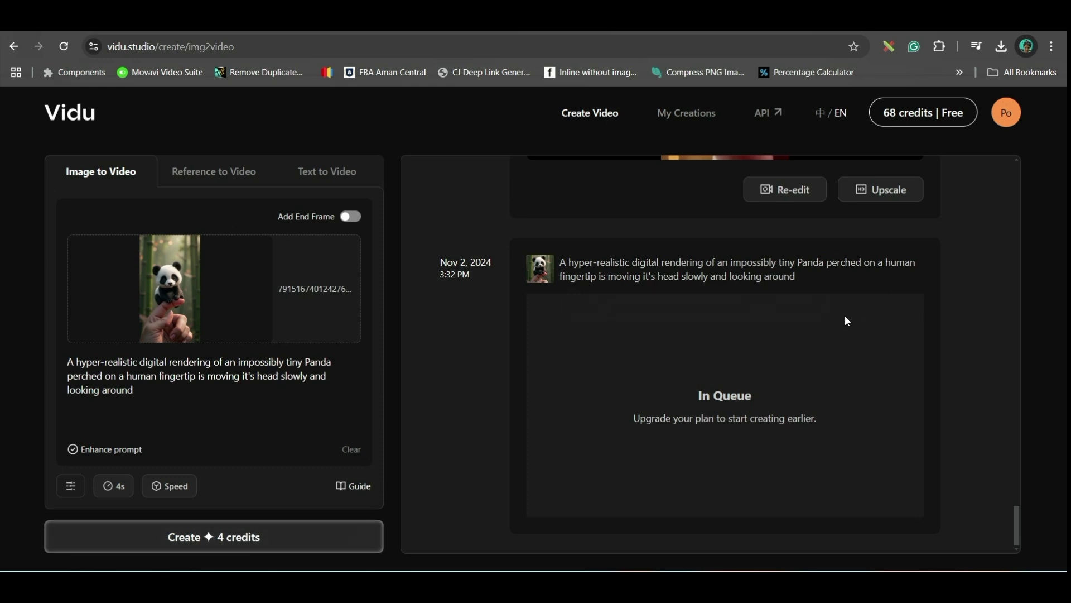
scroll(844, 316, "up", 5)
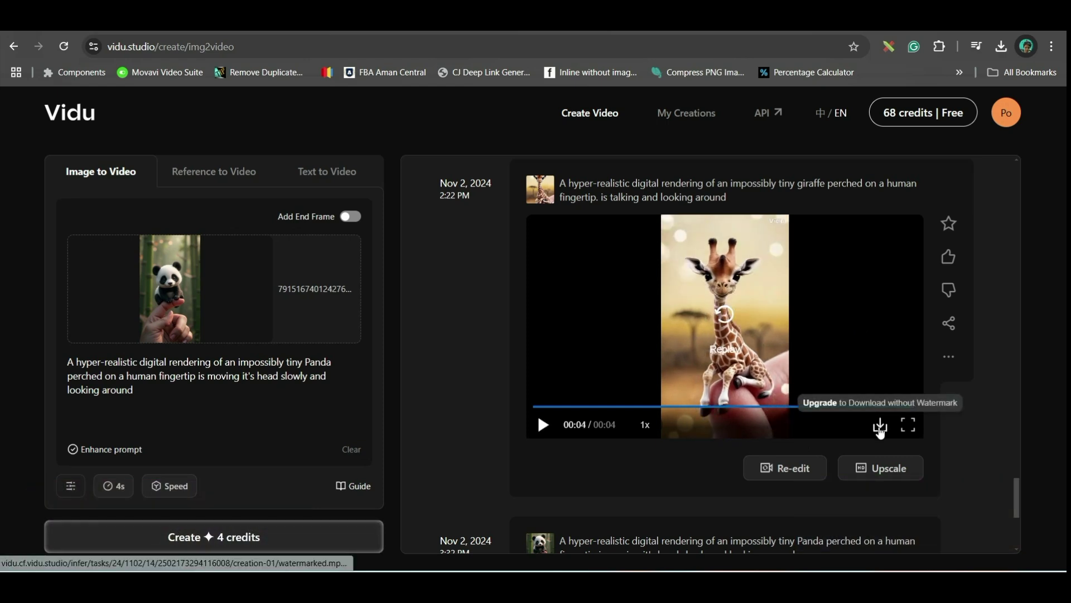
scroll(686, 392, "down", 4)
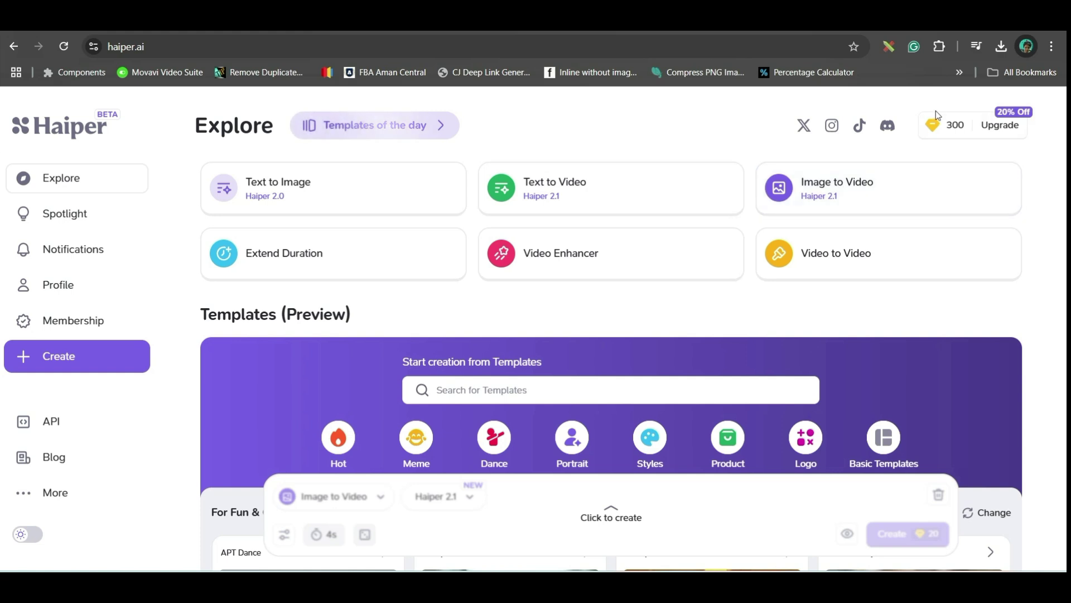
Upload the koala image from Downloads as the first frame and paste the koala motion prompt
left_click(842, 184)
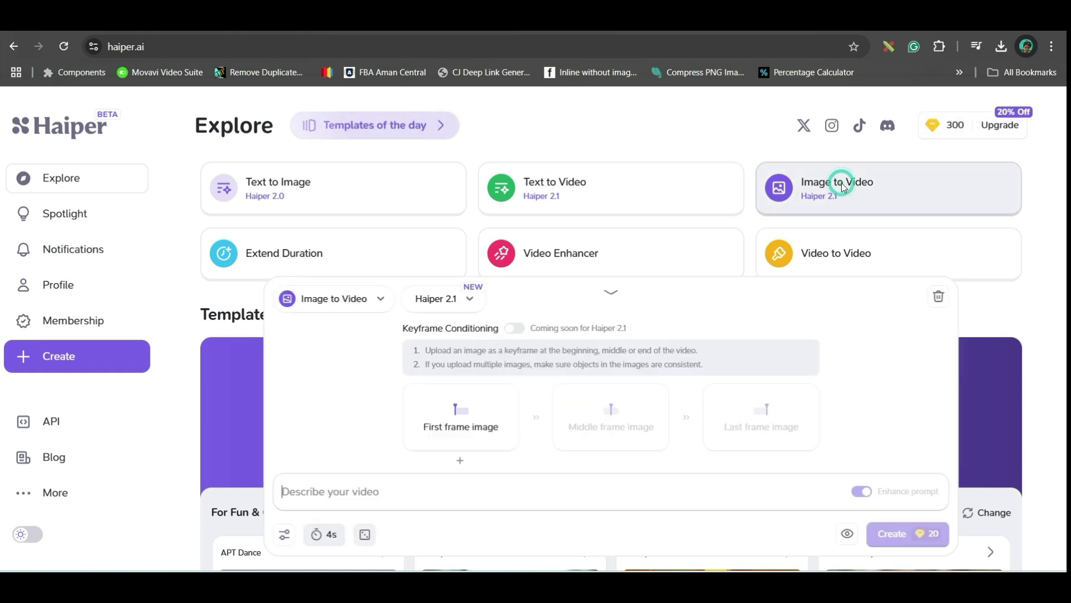
left_click(456, 416)
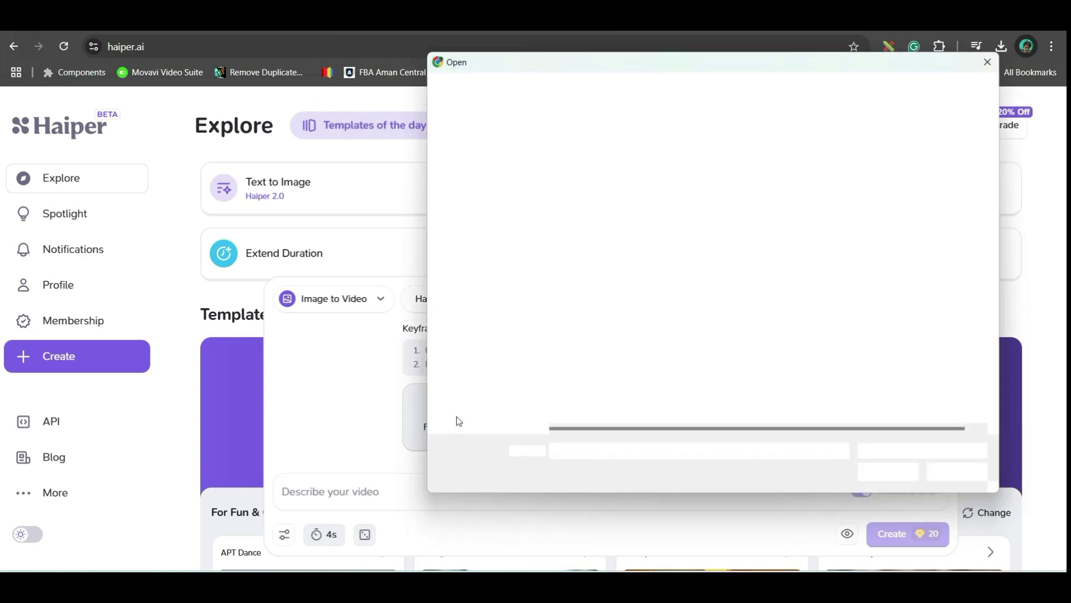
left_click(492, 215)
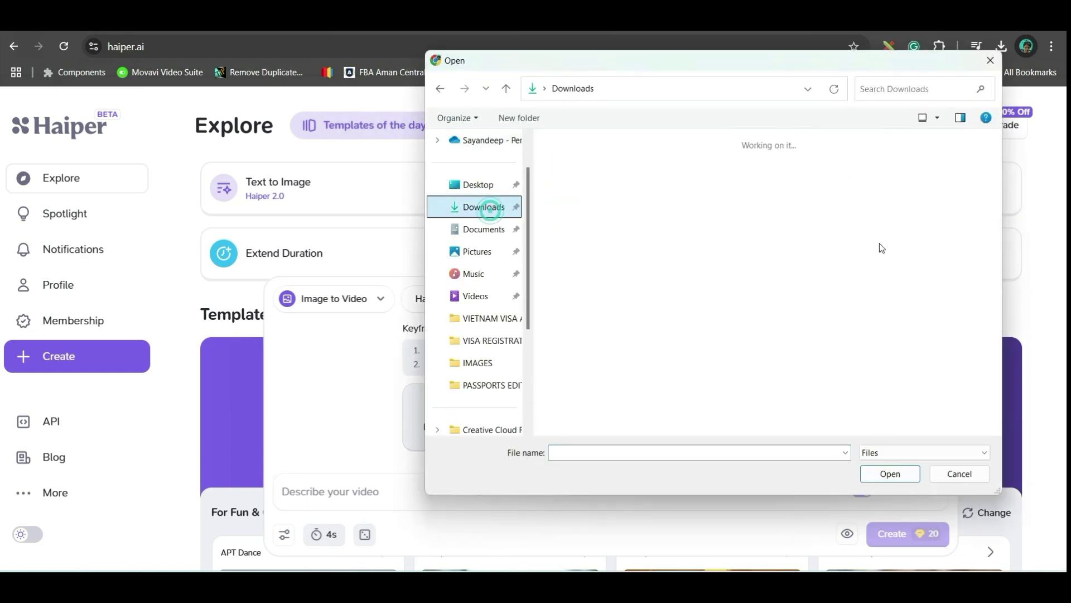
double_click(878, 246)
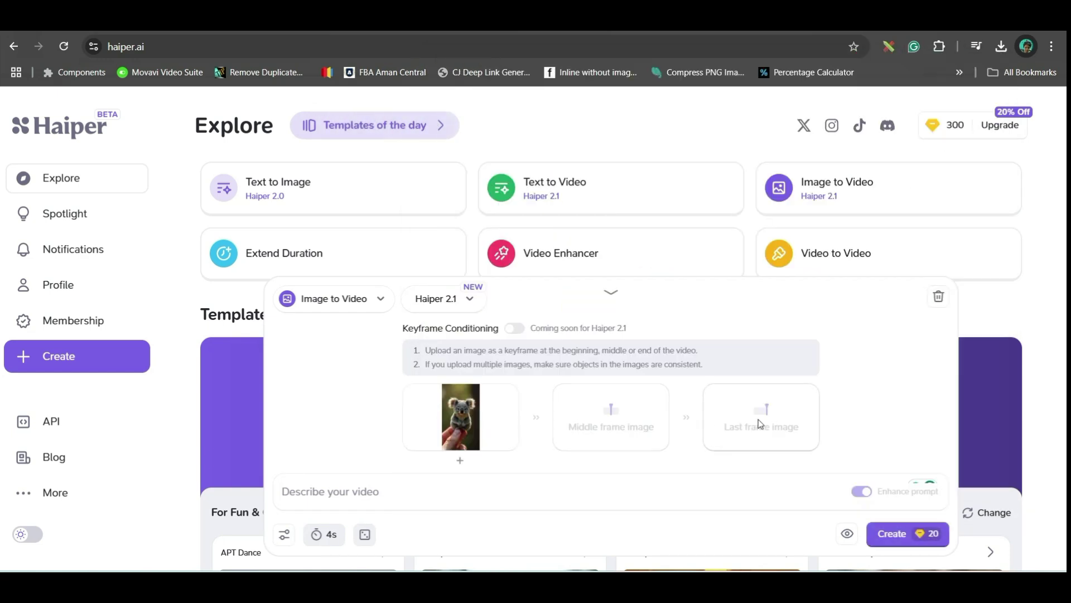
left_click(324, 493)
type("A hyper-realistic digital rendering of an impossibly tiny koala perched on a human fingertip. The koala is moving it's head slowly and making sound by opening it's mouth")
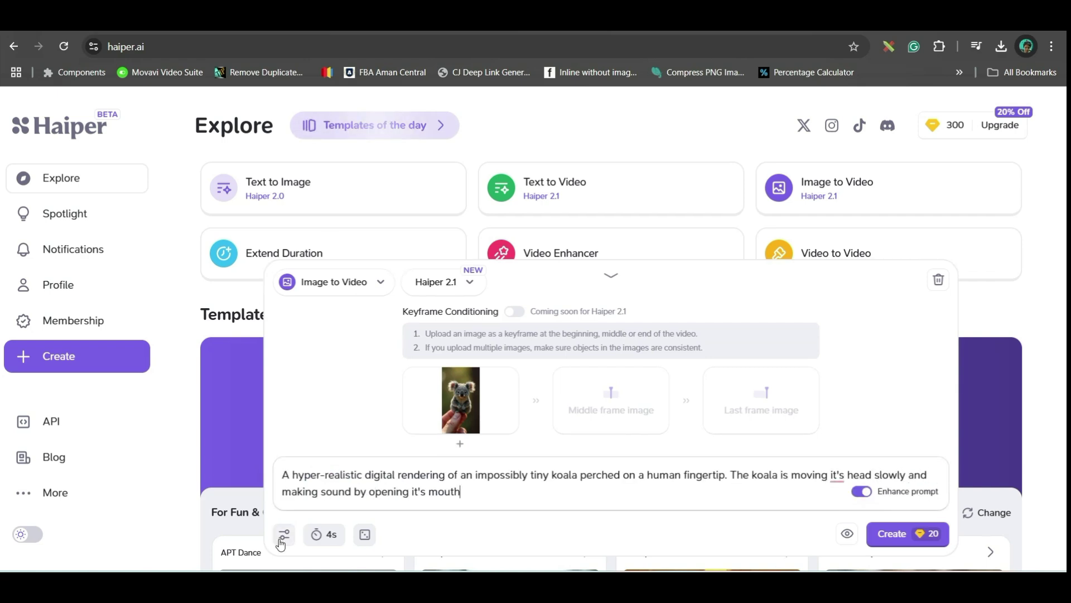
Set the video duration to 4 seconds and start generating the koala video
left_click(285, 535)
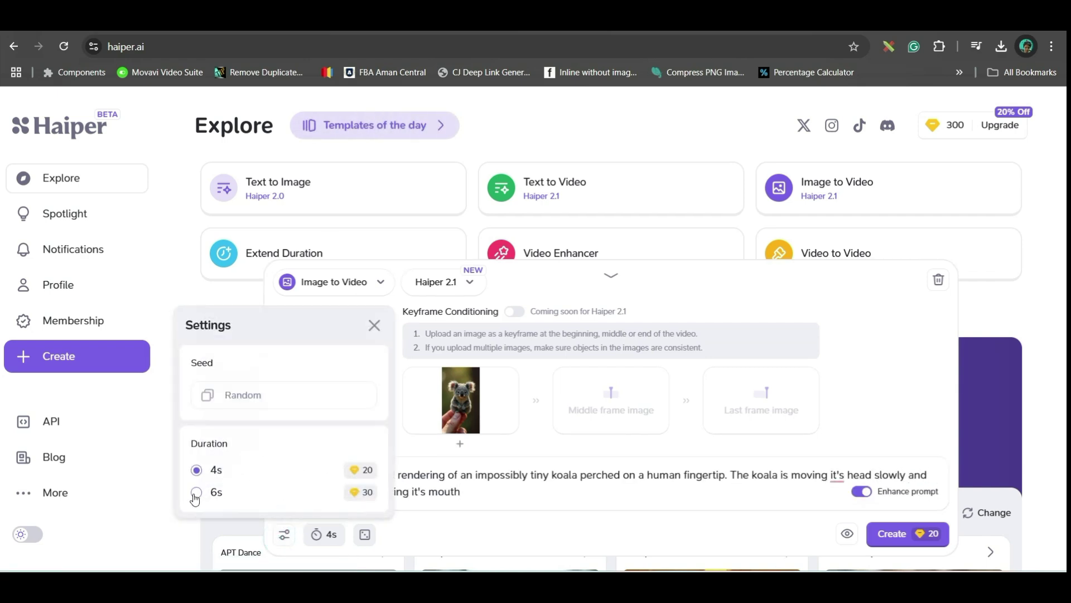
left_click(196, 469)
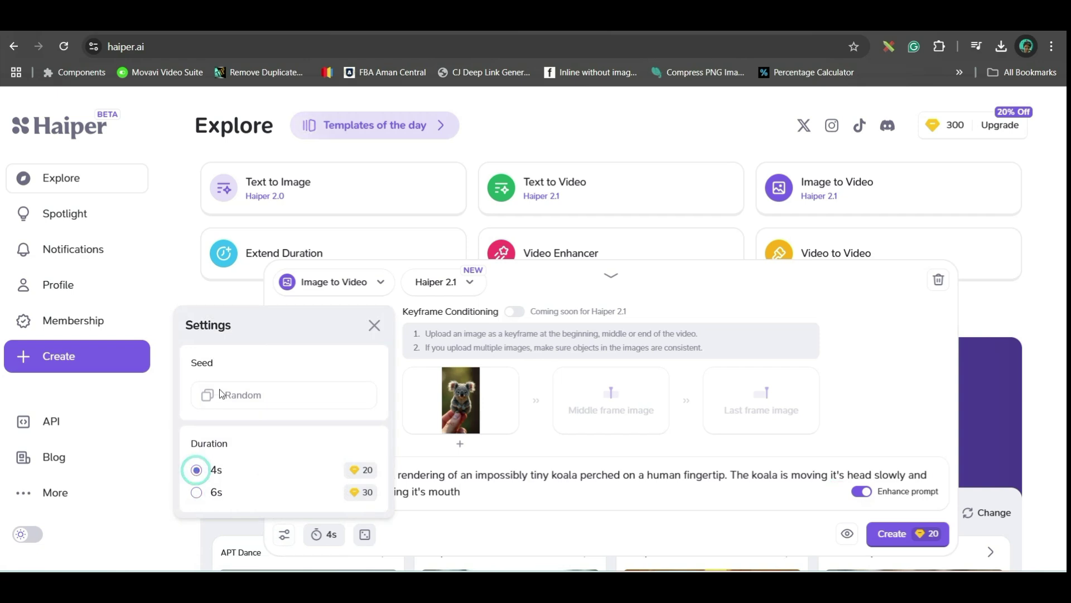
left_click(375, 325)
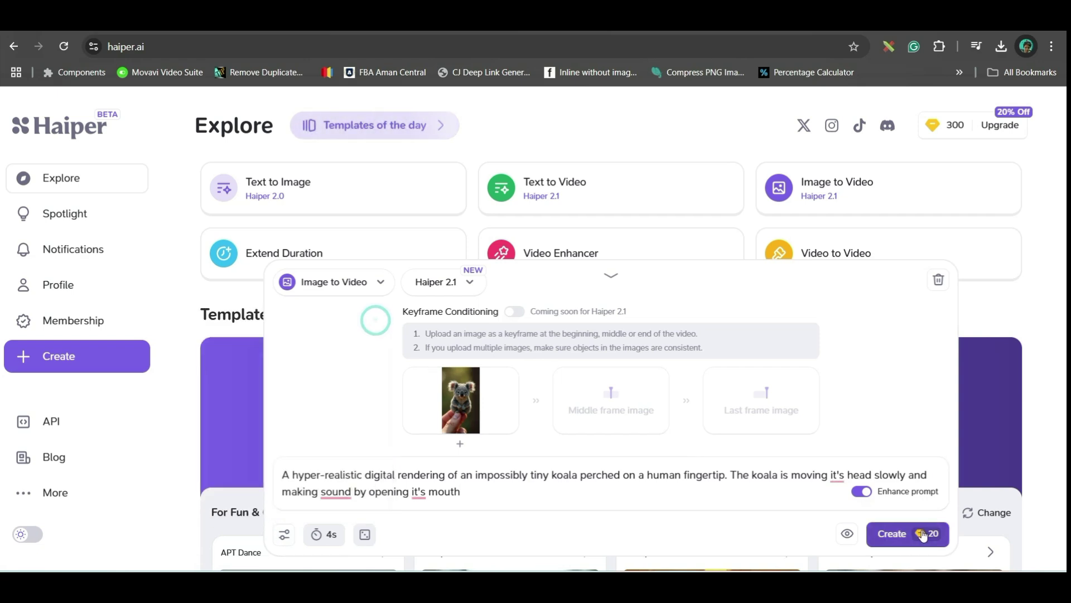
left_click(902, 535)
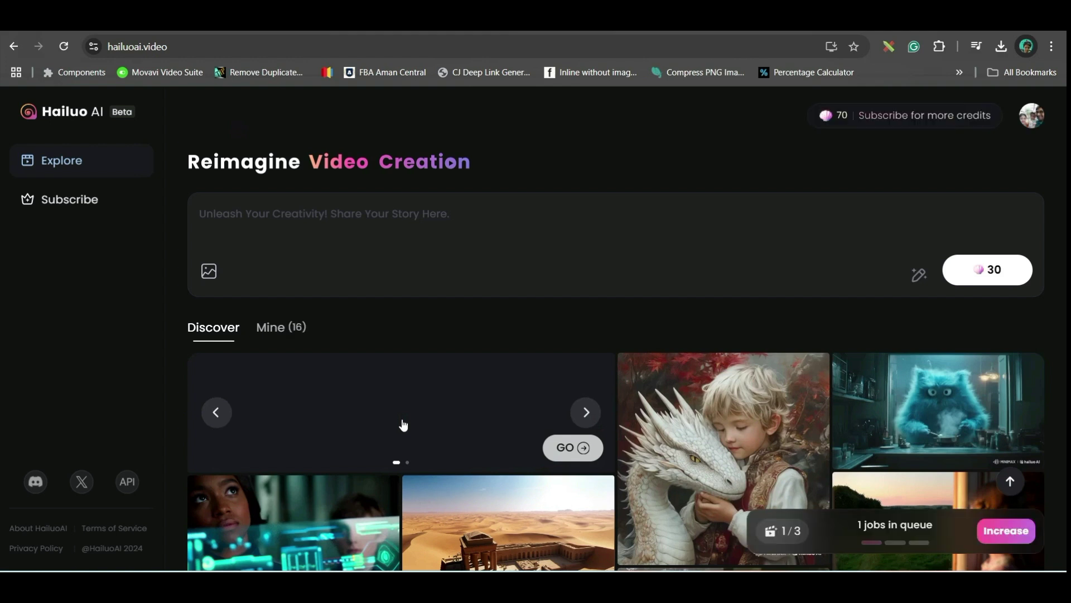
Switch to the Mine (16) gallery of your own videos and focus the prompt box
left_click(281, 328)
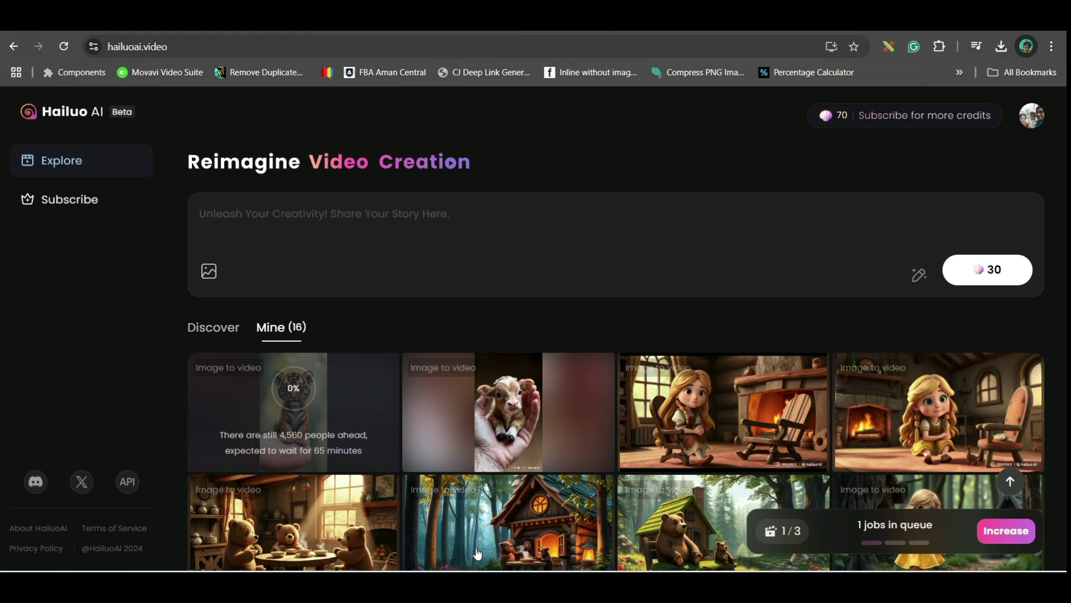
left_click(211, 211)
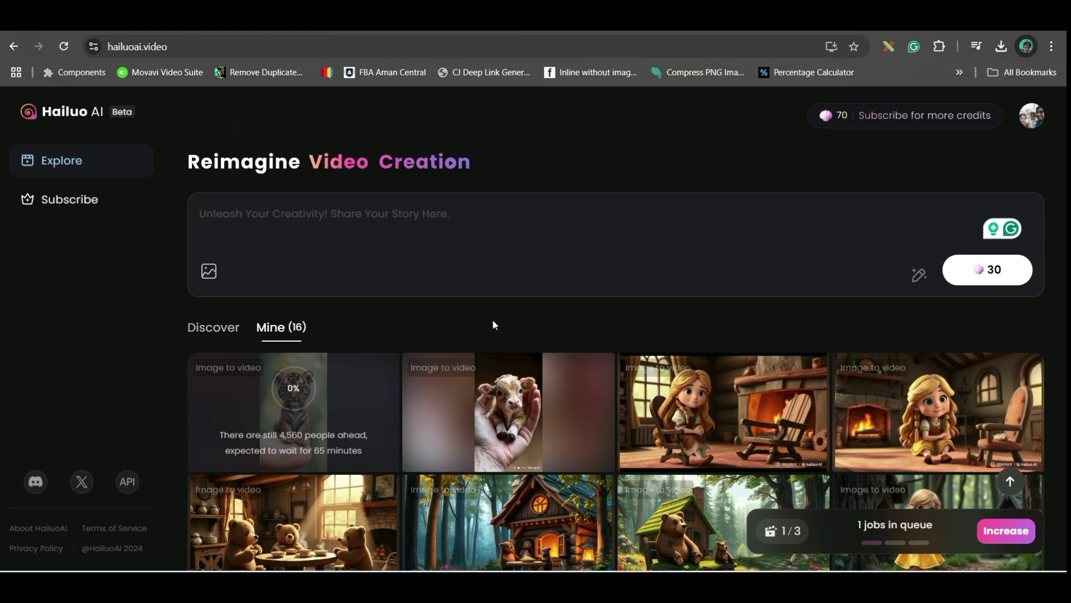
Upload the tiny elephant image from Downloads as the video's source image
left_click(301, 214)
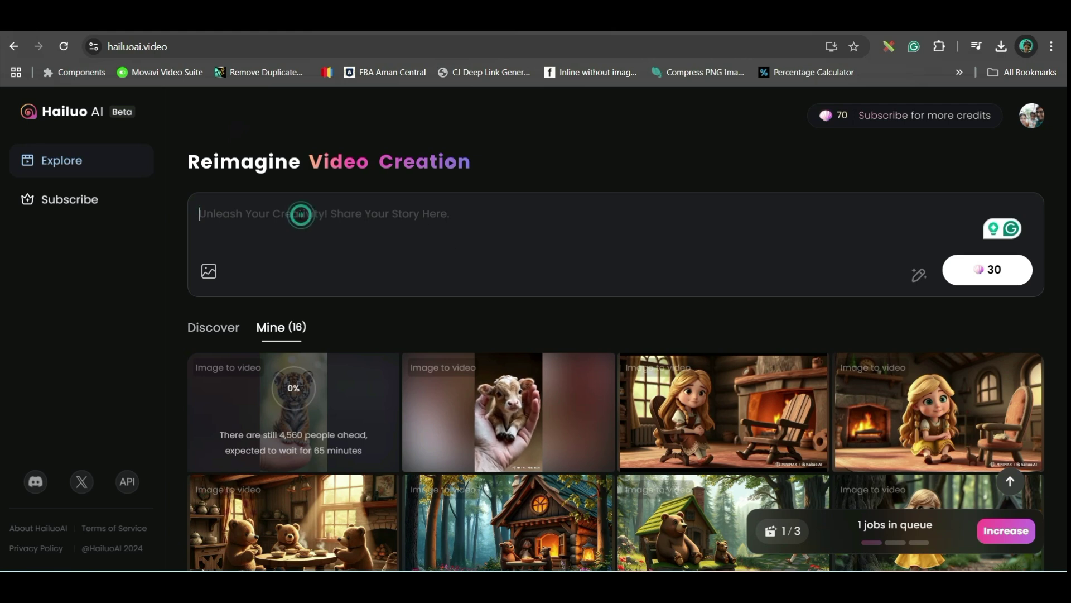
left_click(208, 271)
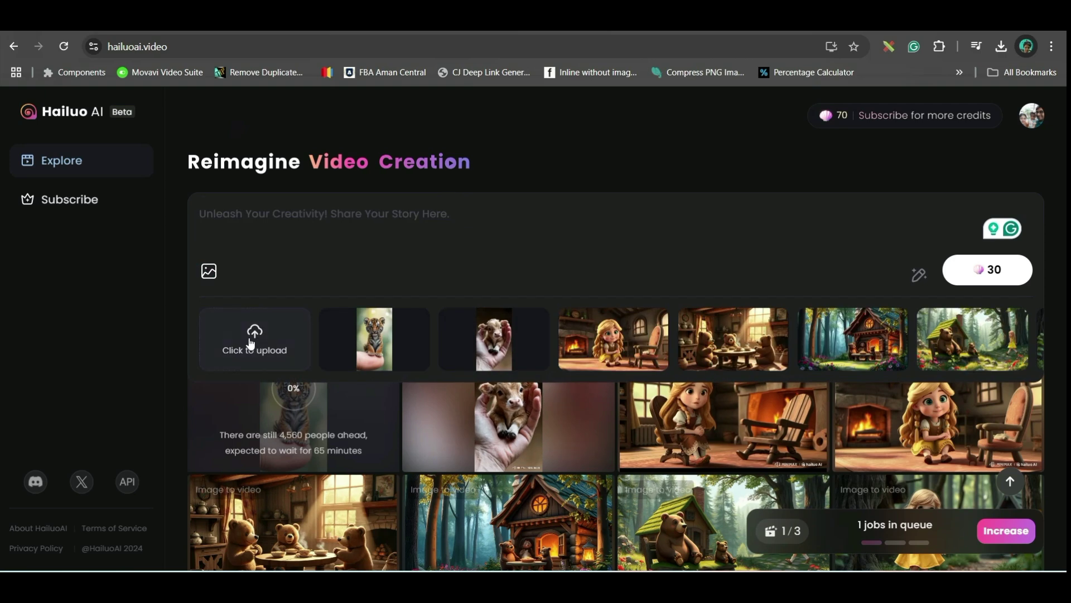
left_click(249, 333)
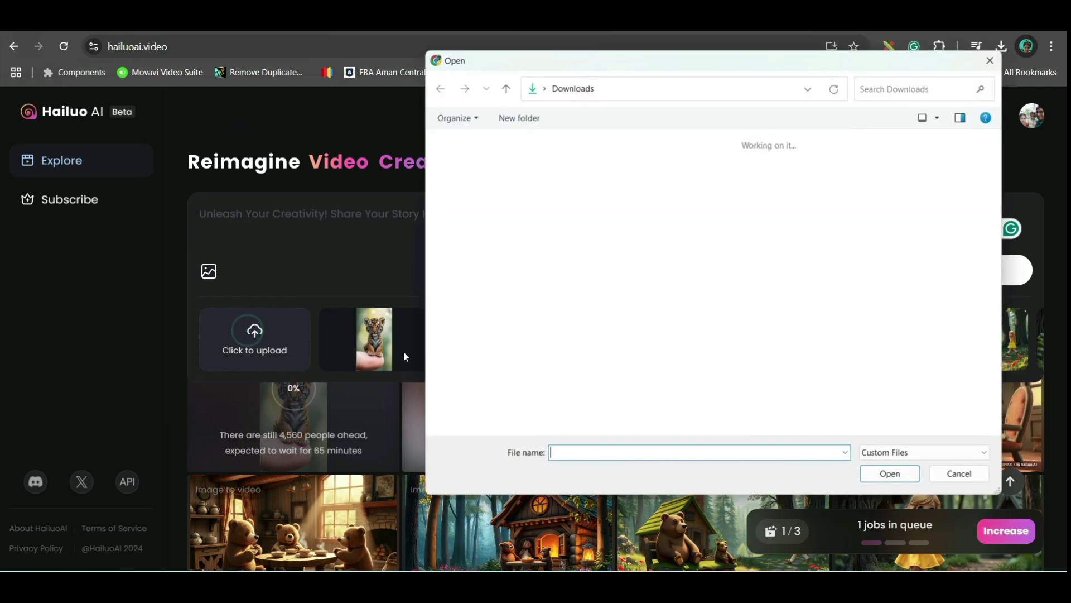
left_click(580, 192)
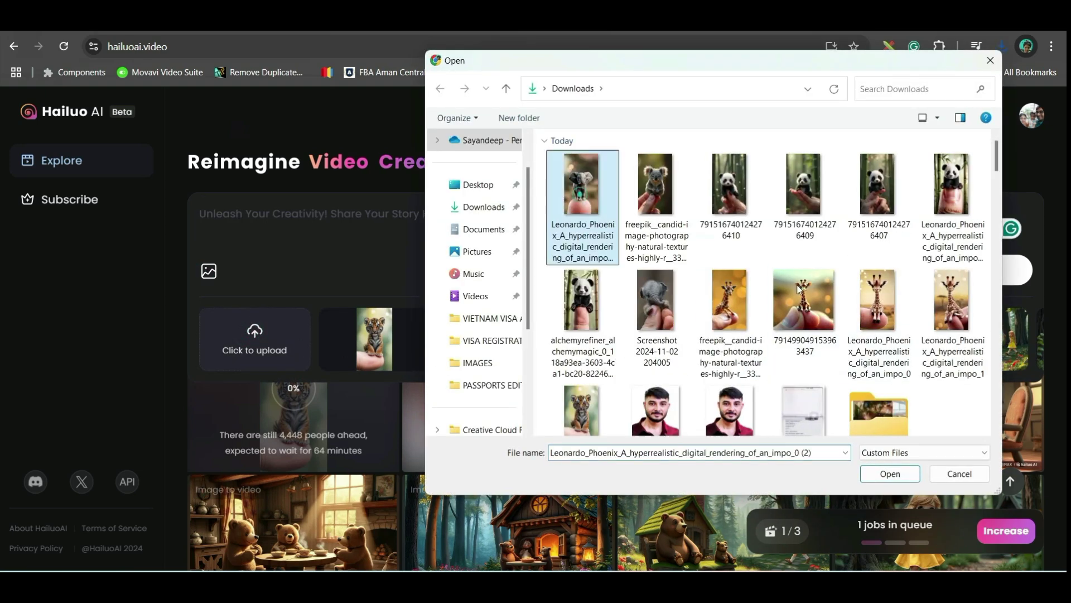
left_click(889, 475)
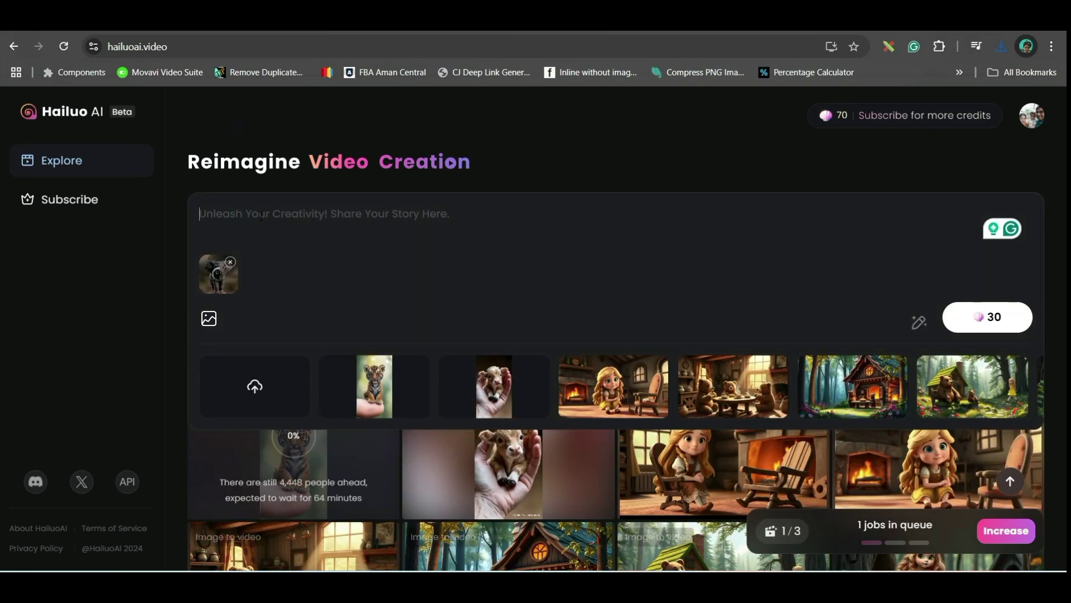
Paste the elephant prompt, trim it to the first sentence, and generate for 30 credits
type("A hyper-realistic digital rendering of an impossibly tiny elephant perched on a human fingertip. The elephant, no larger than a thumb, displays intricate details: wrinkled gray skin, expressive black eyes, a short curved trunk, and small floppy ears. Its miniature tusks and tiny feet are delicately visible as it stands alert, balancing perfectly. The background is a soft-focus savannah scene with muted browns and greens, featuring a bokeh effect of circular light spots. The image seamlessly blends photorealistic textures with fantastical proportions, creating a captivating and whimsical portrait of miniature wildlife.")
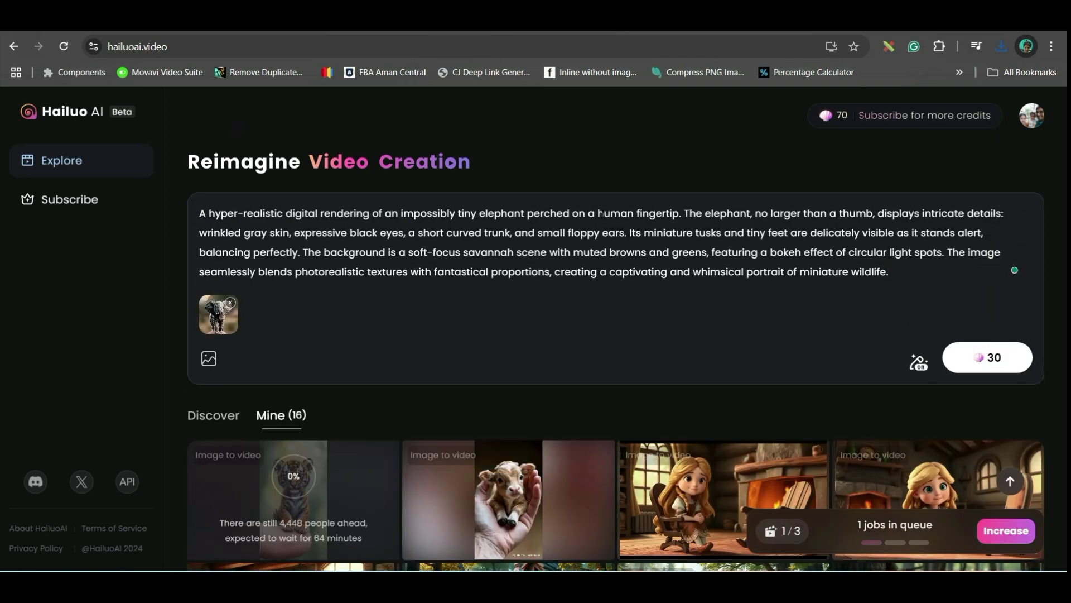
left_click_drag(681, 213, 893, 276)
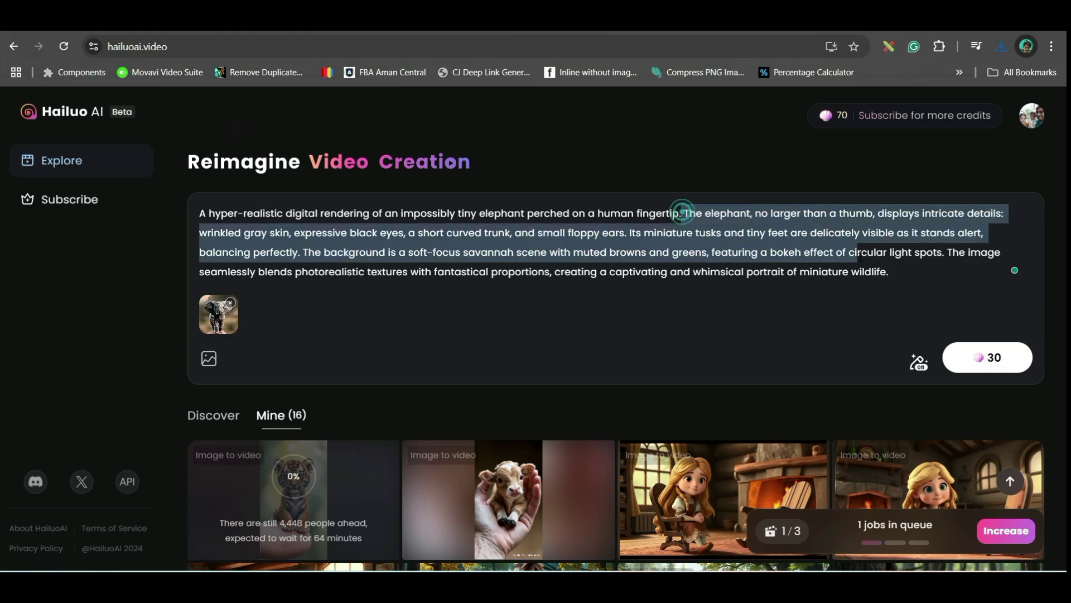
type("is lifting trunk and making sound, nodding head slowly")
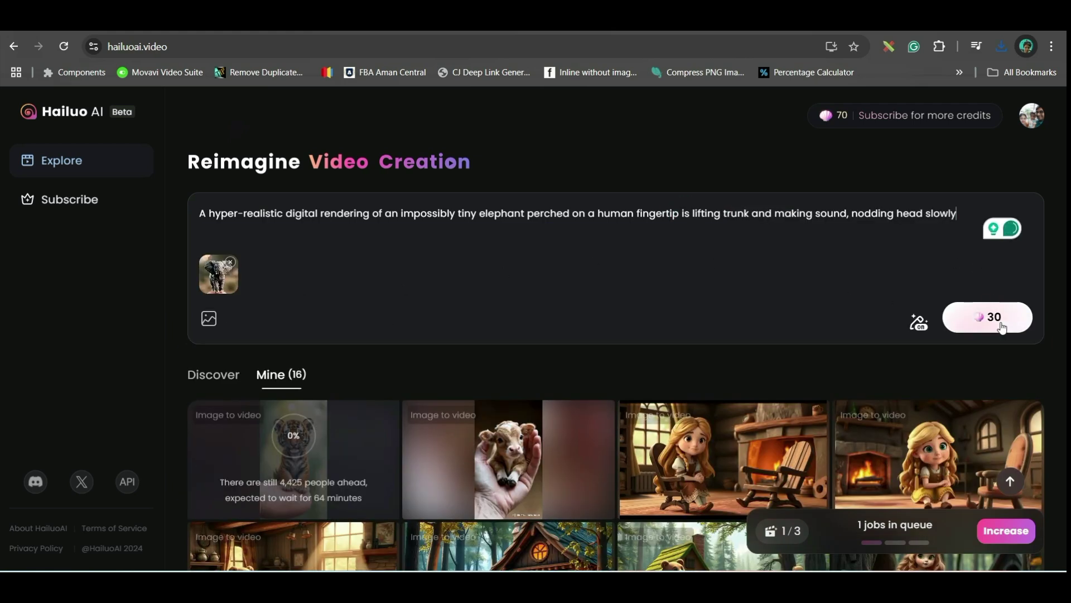
left_click(1001, 328)
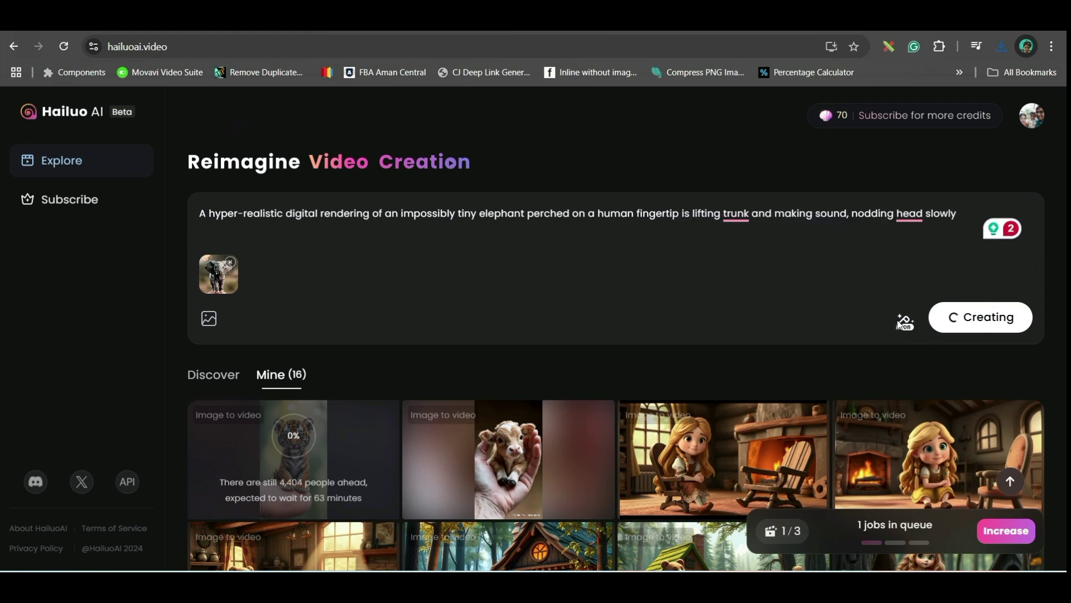
mouse_move(913, 329)
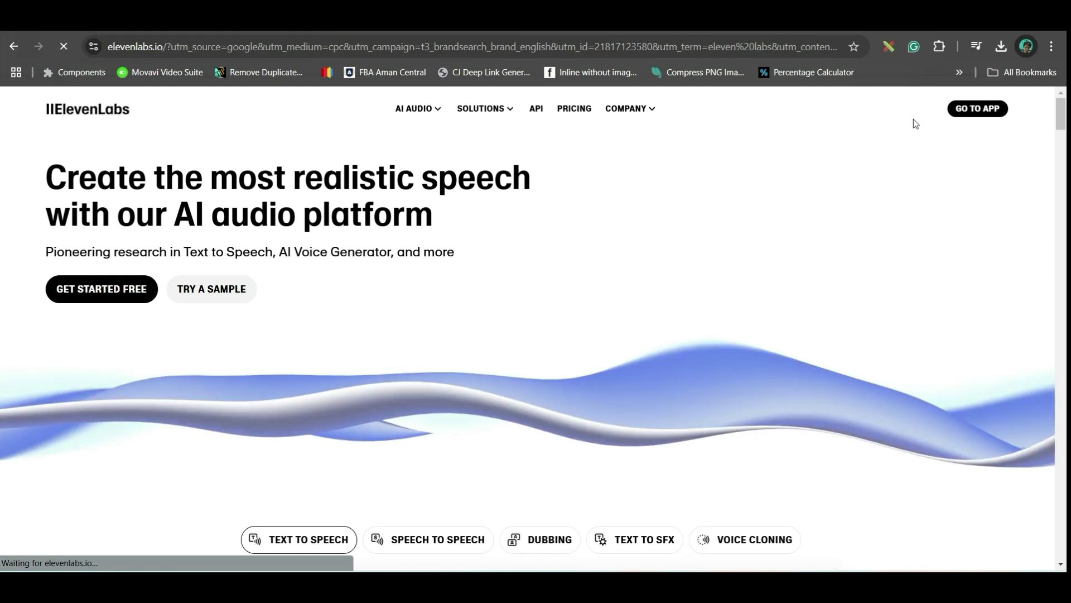
Generate sound effects described as 'Baby Giraffe Burking' in ElevenLabs Sound Effects
left_click(982, 110)
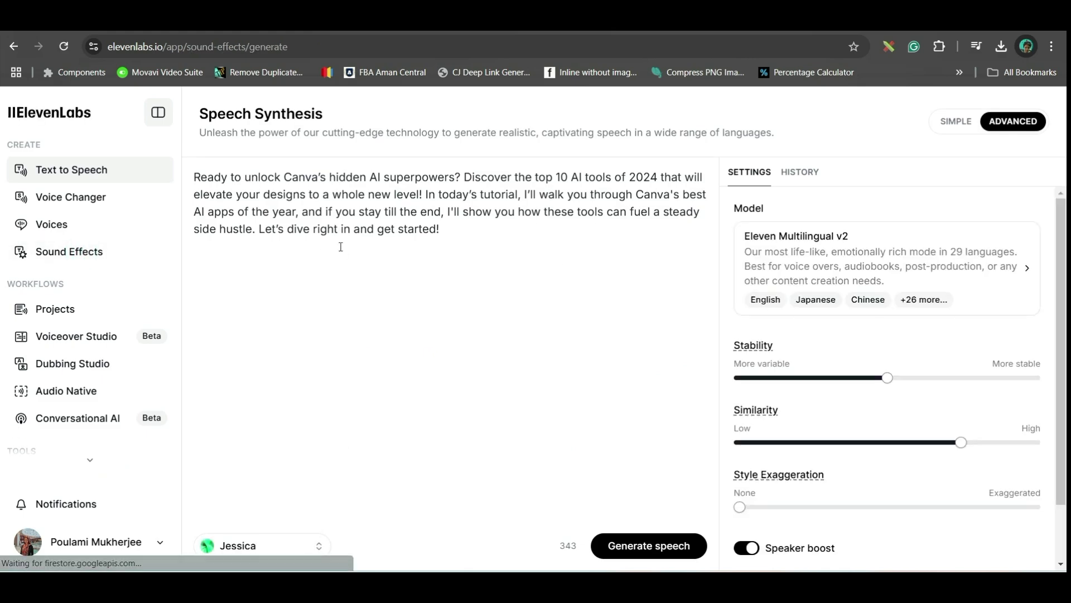
left_click(427, 260)
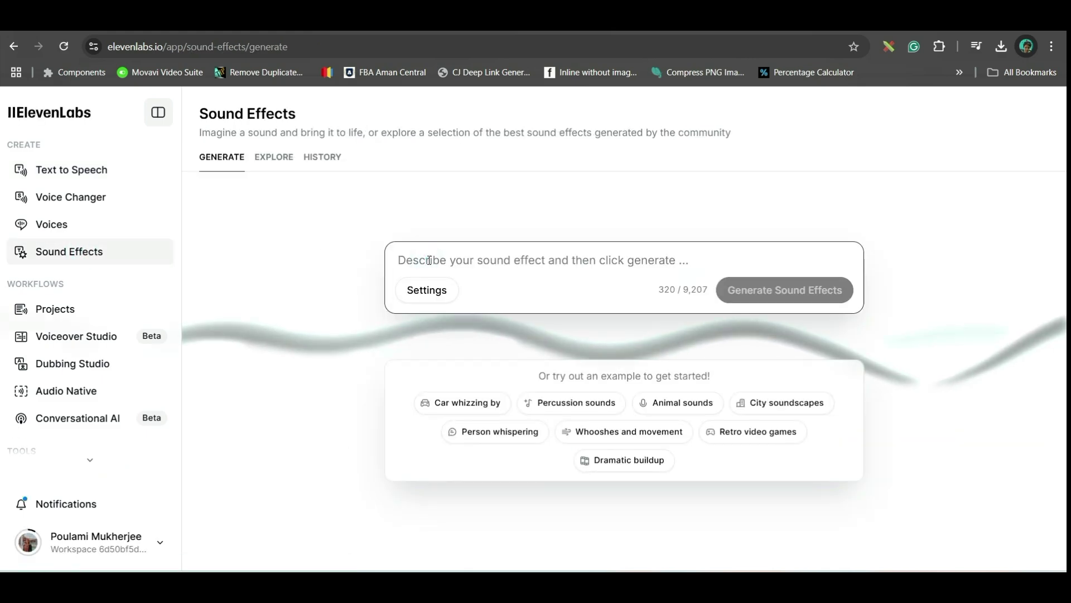
type("Baby Ti")
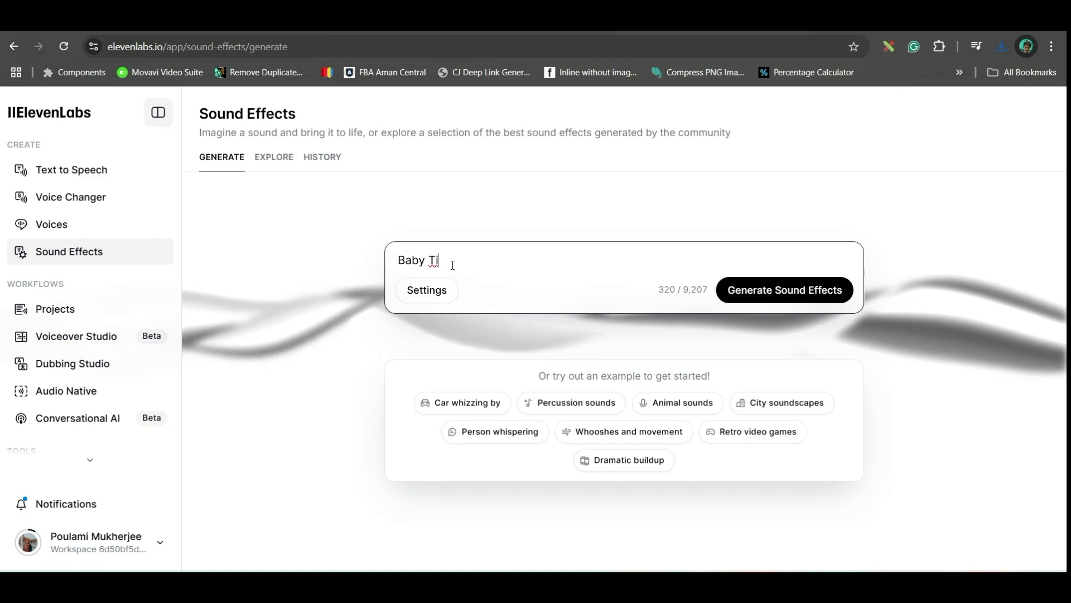
key("BackSpace")
key("BackSpace")
type("Giraffe Burking")
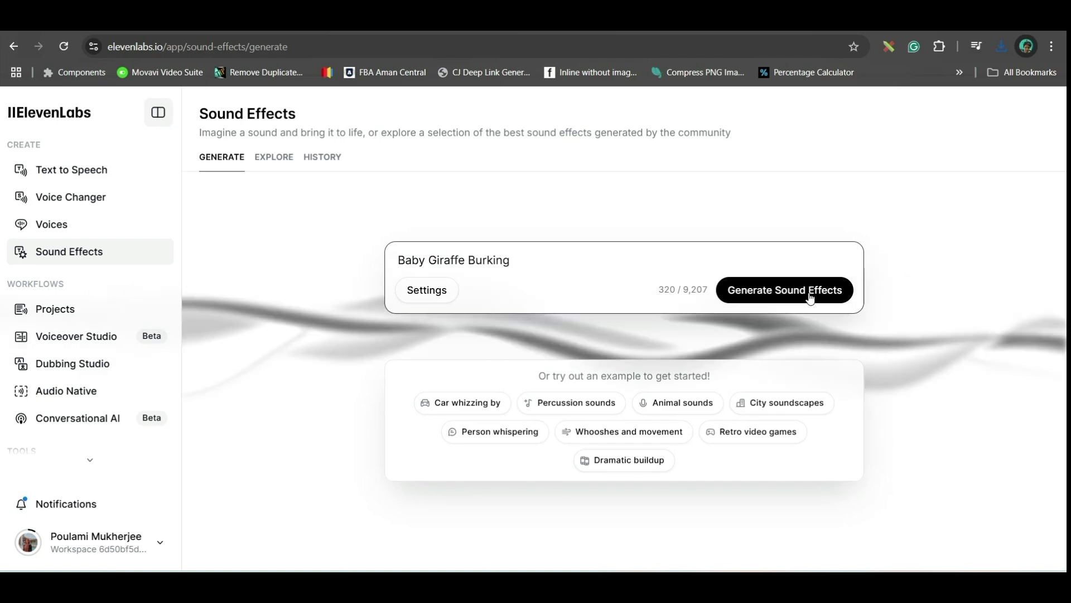
left_click(810, 296)
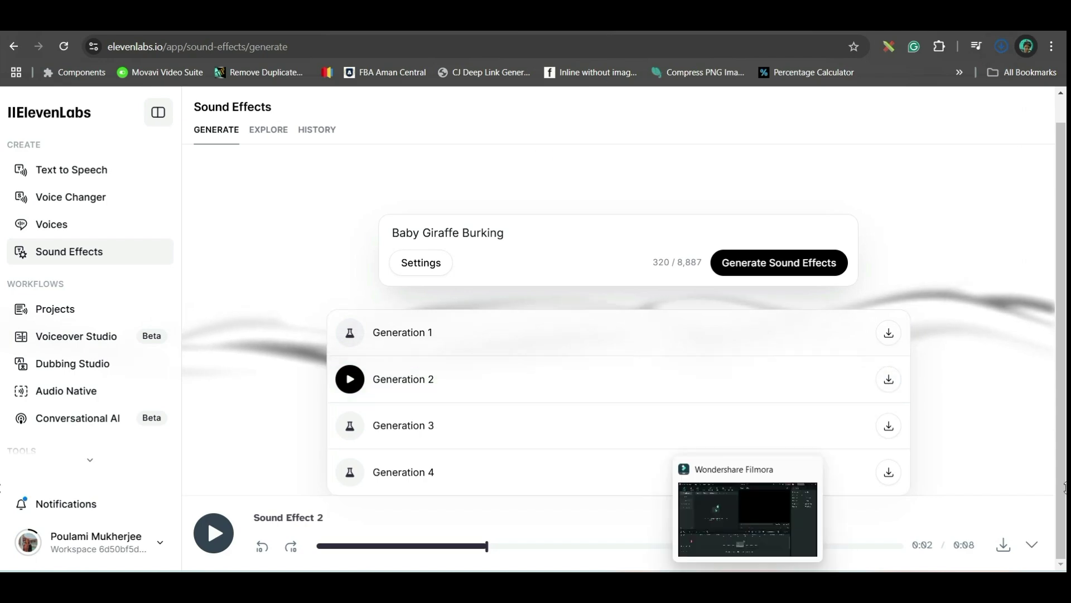
left_click(753, 514)
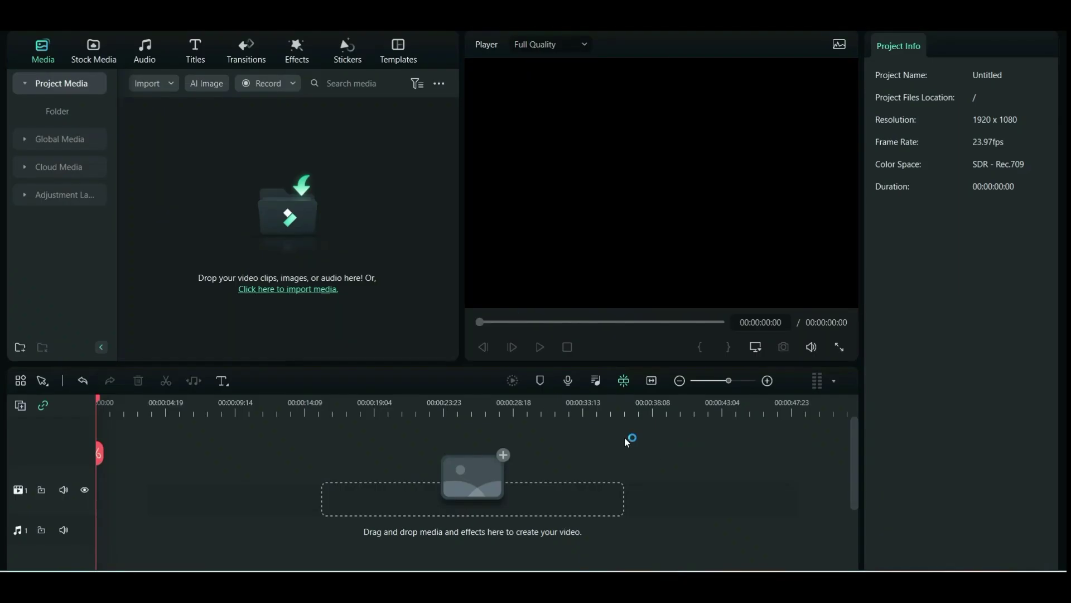
Import the giraffe clips, place them on track 1, and reverse the second clip
left_click(154, 83)
left_click(179, 105)
left_click_drag(185, 243, 92, 505)
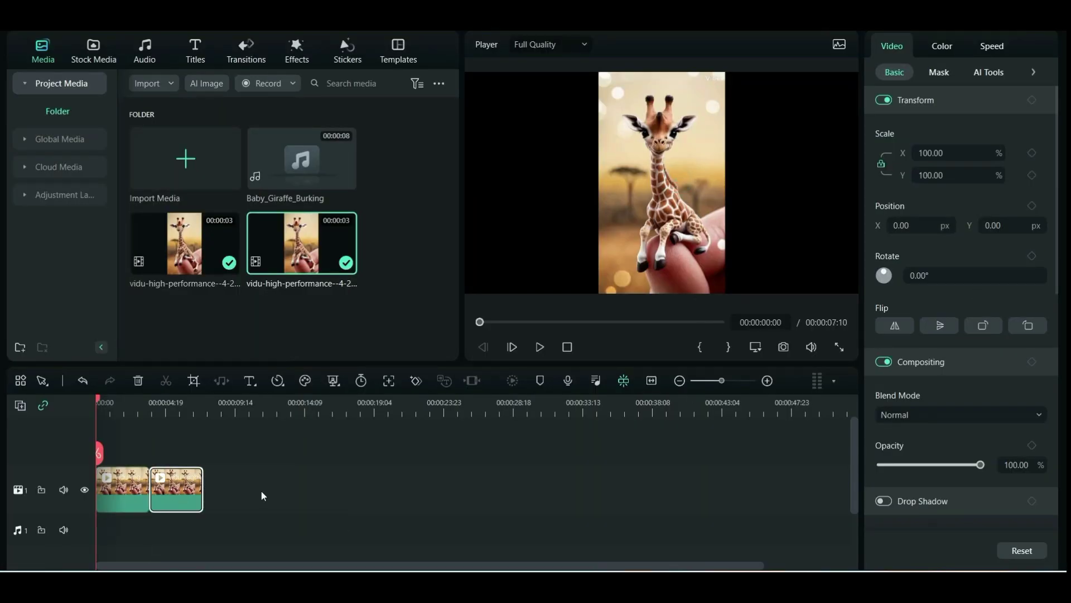
left_click(992, 47)
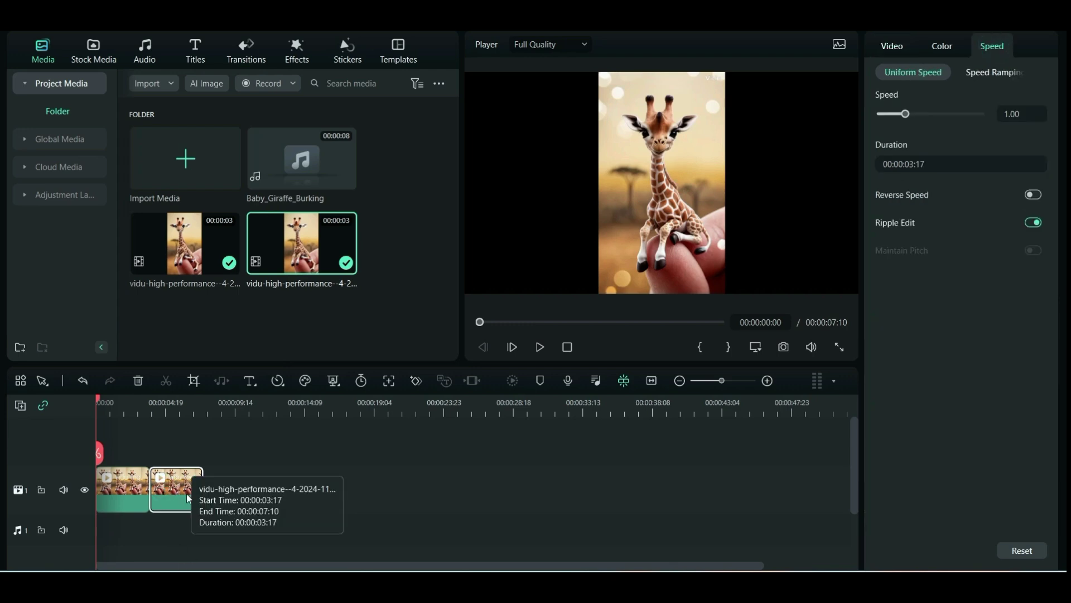
left_click(1033, 195)
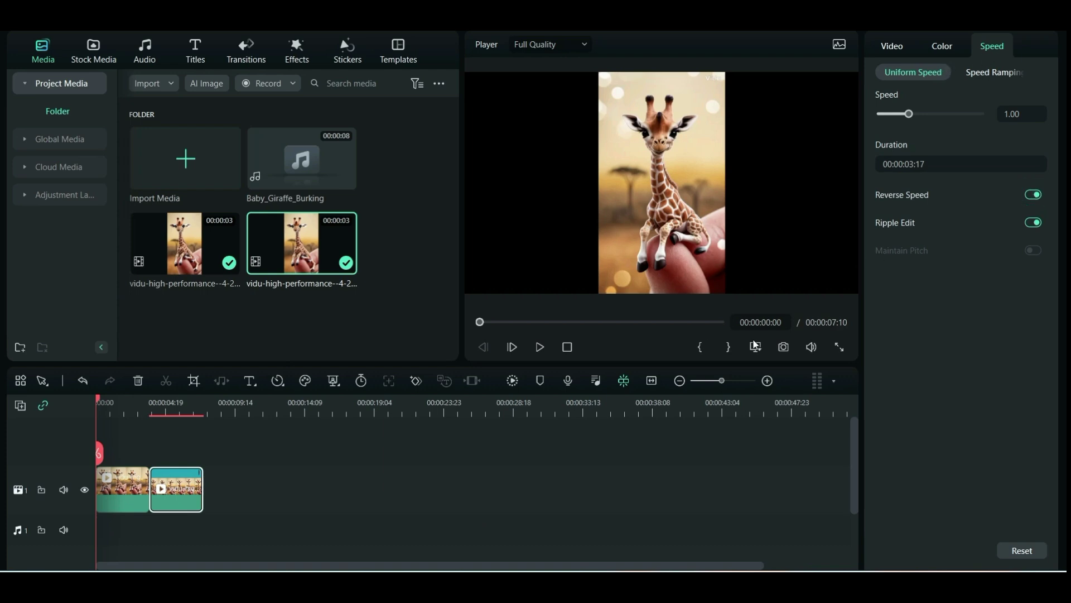
Add the Baby_Giraffe_Burking sound and trim it at the video's end, 7:10
left_click_drag(316, 161, 259, 504)
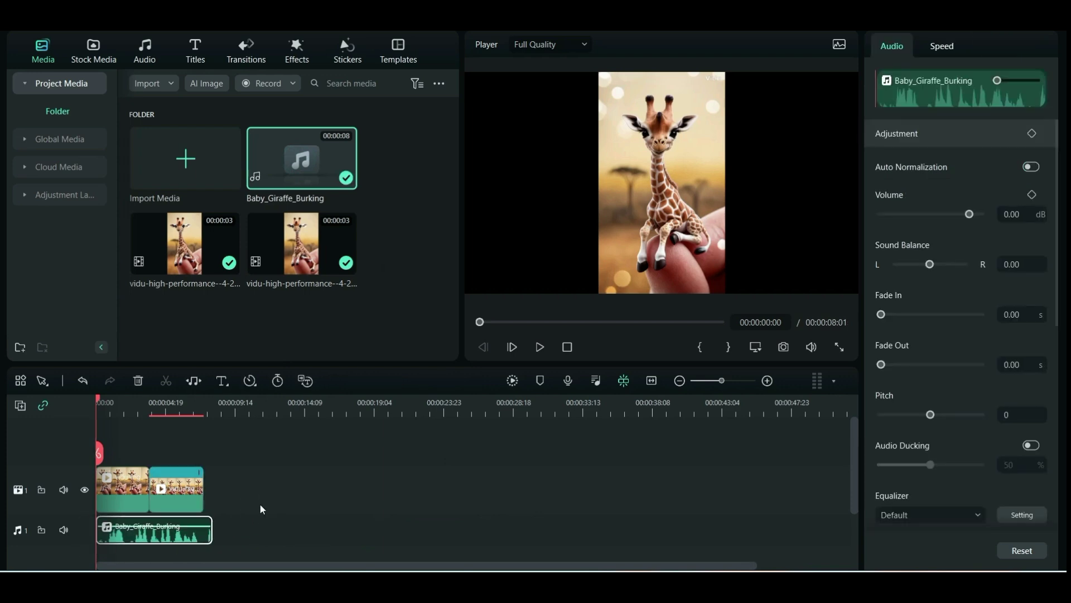
left_click_drag(99, 452, 204, 463)
key("alt+]")
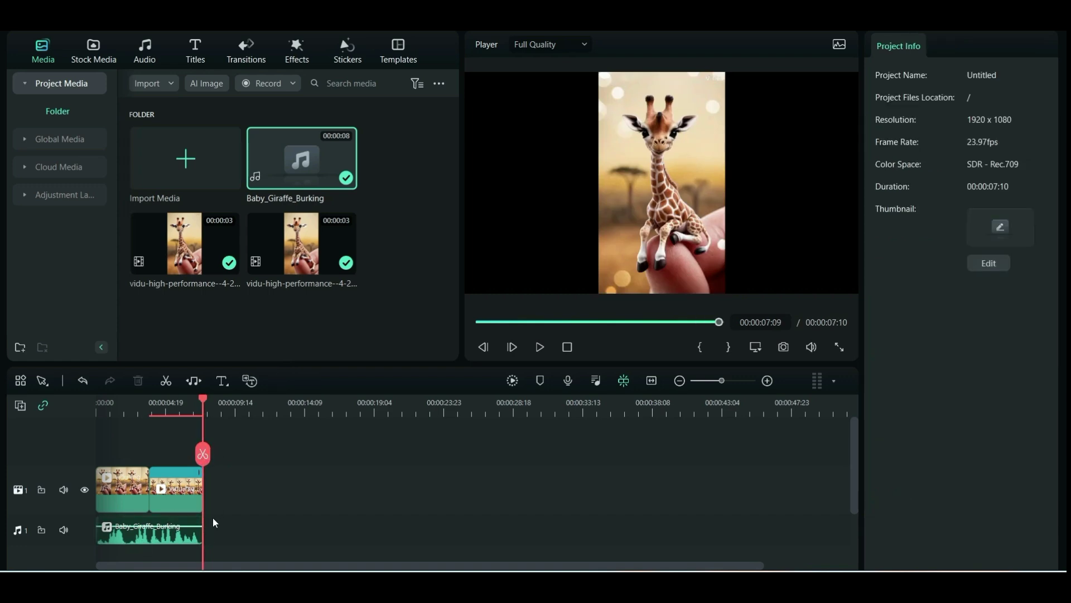